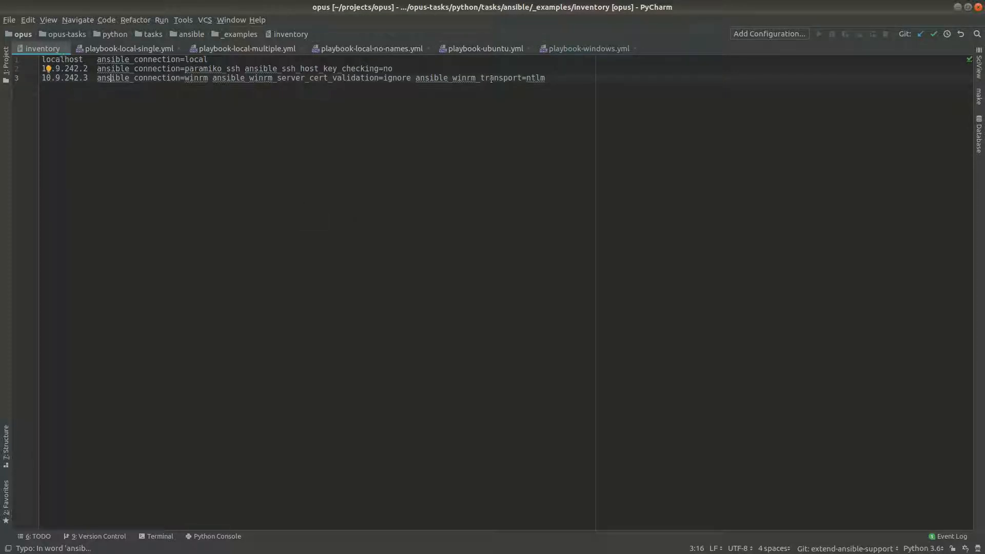
Review the inventory file's entries for localhost, 10.9.242.2 and 10.9.242.3, highlighting each host's ansible_connection setting.
{"action": "left_click_drag", "start_coordinate": [554, 77], "coordinate": [2, 59]}
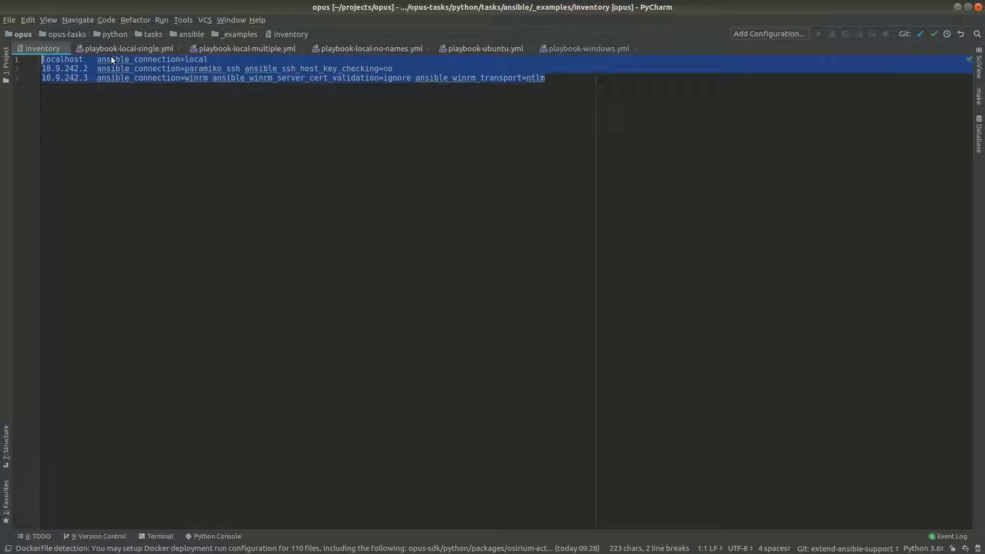
{"action": "left_click", "coordinate": [194, 77]}
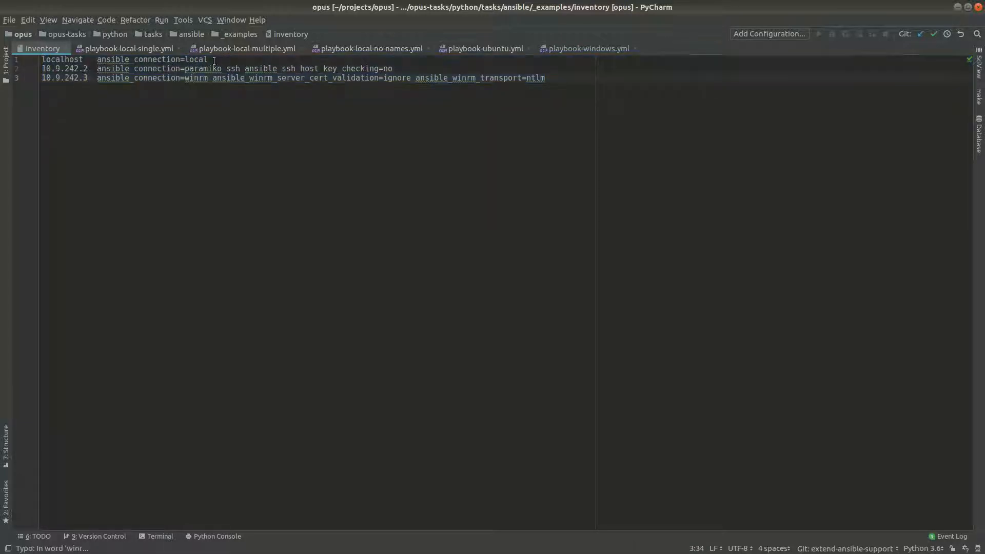
{"action": "left_click_drag", "start_coordinate": [213, 61], "coordinate": [36, 61]}
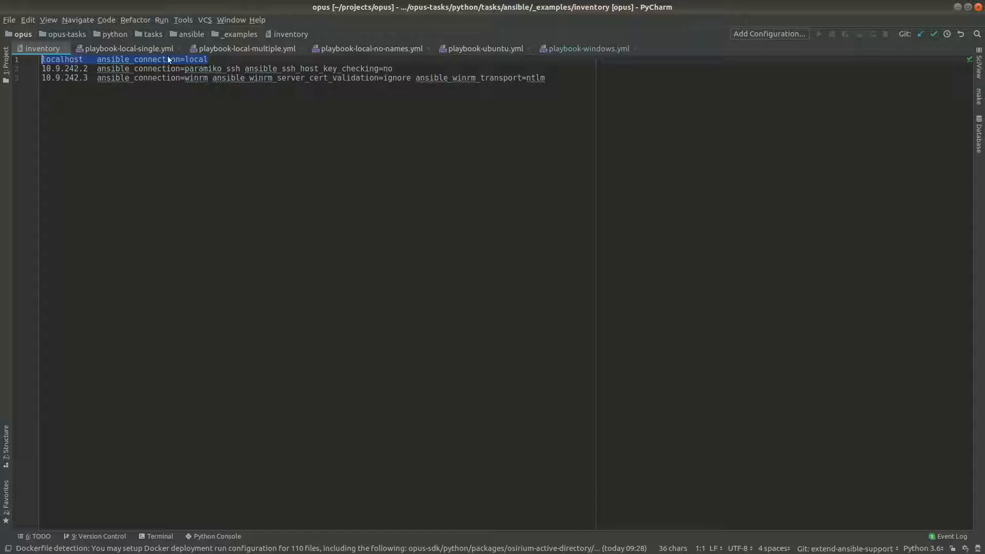
{"action": "left_click", "coordinate": [191, 59]}
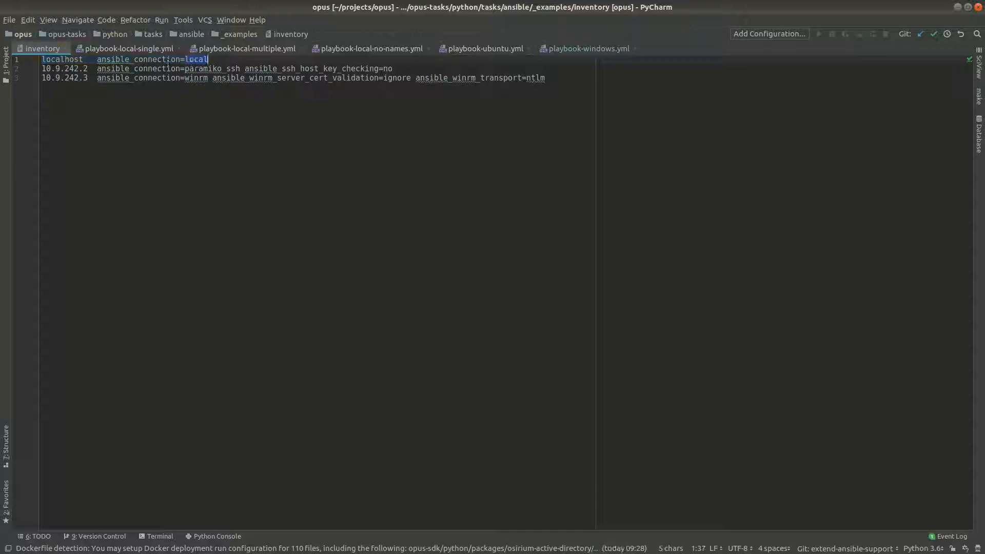
{"action": "left_click_drag", "start_coordinate": [42, 69], "coordinate": [245, 71]}
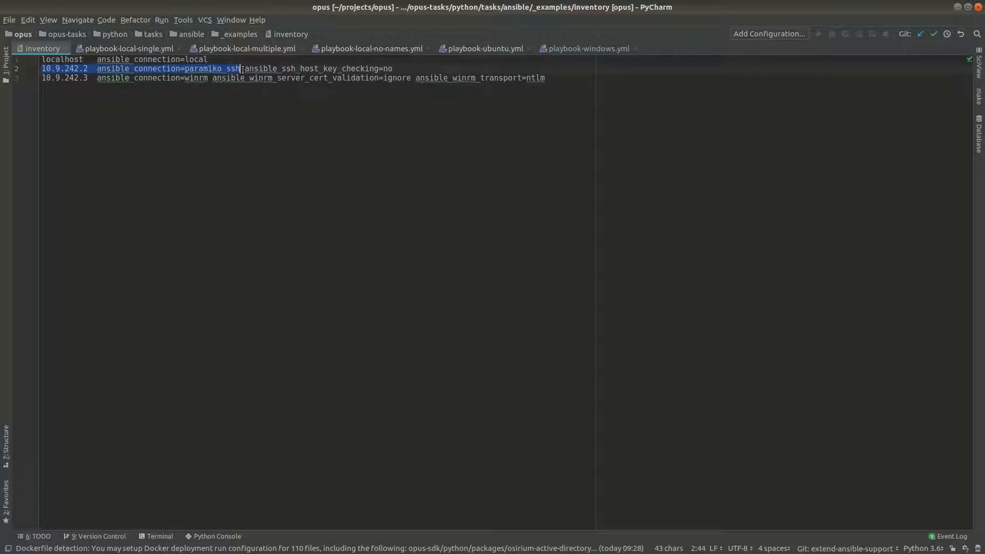
{"action": "left_click", "coordinate": [166, 123]}
{"action": "left_click_drag", "start_coordinate": [43, 79], "coordinate": [208, 80]}
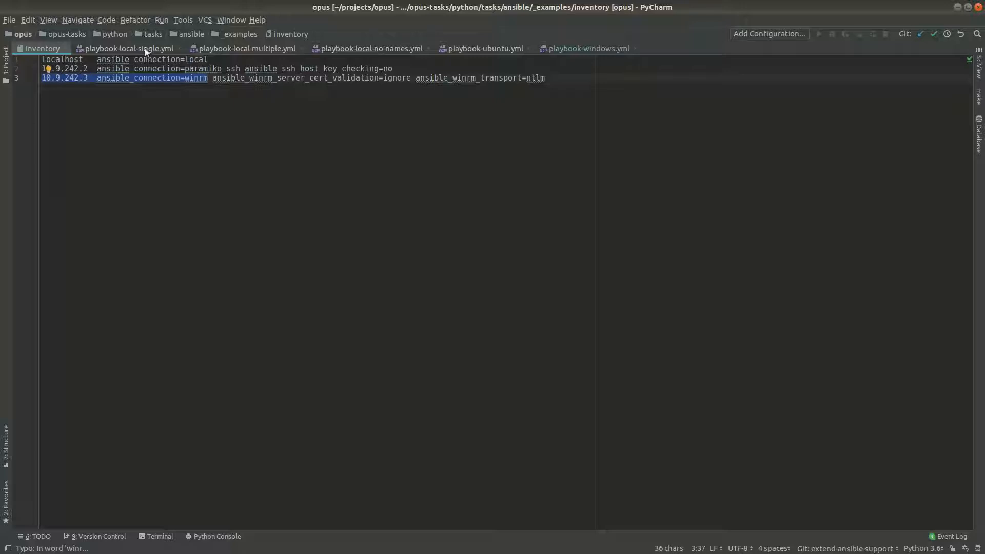
Examine playbook-local-single.yml, playbook-local-multiple.yml and playbook-local-no-names.yml, comparing the named plays and tasks with the unnamed ones.
{"action": "left_click", "coordinate": [144, 49]}
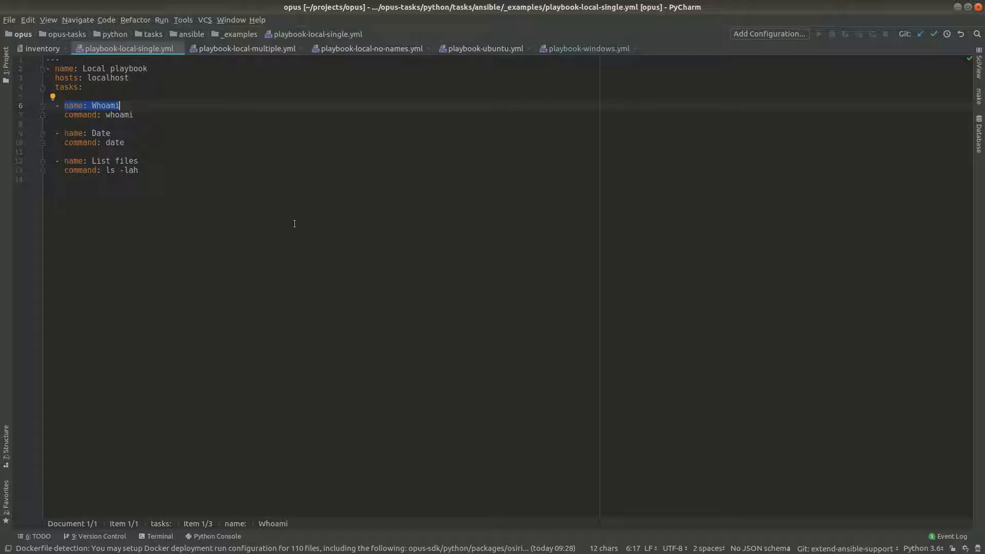
{"action": "left_click", "coordinate": [260, 48]}
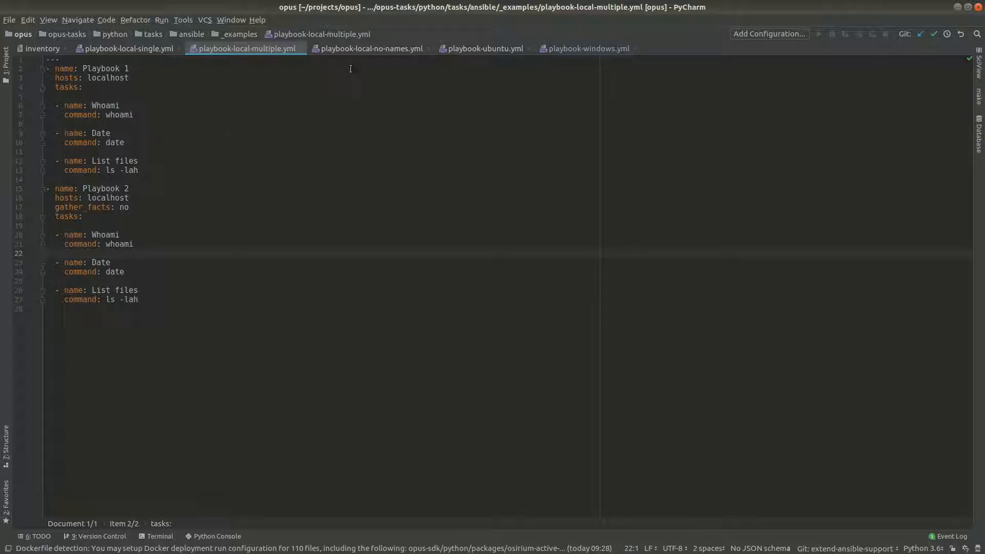
{"action": "left_click", "coordinate": [364, 49]}
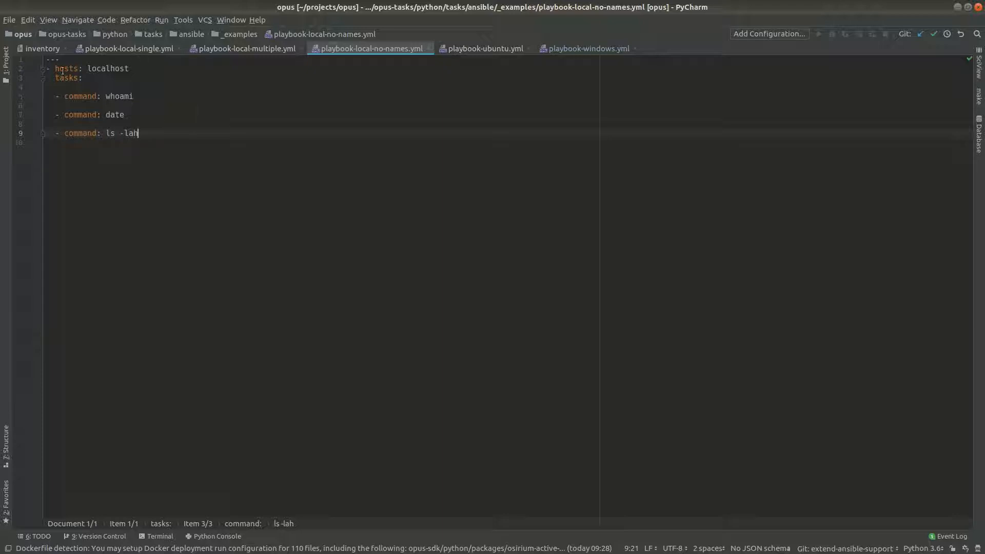
{"action": "left_click_drag", "start_coordinate": [54, 96], "coordinate": [137, 96]}
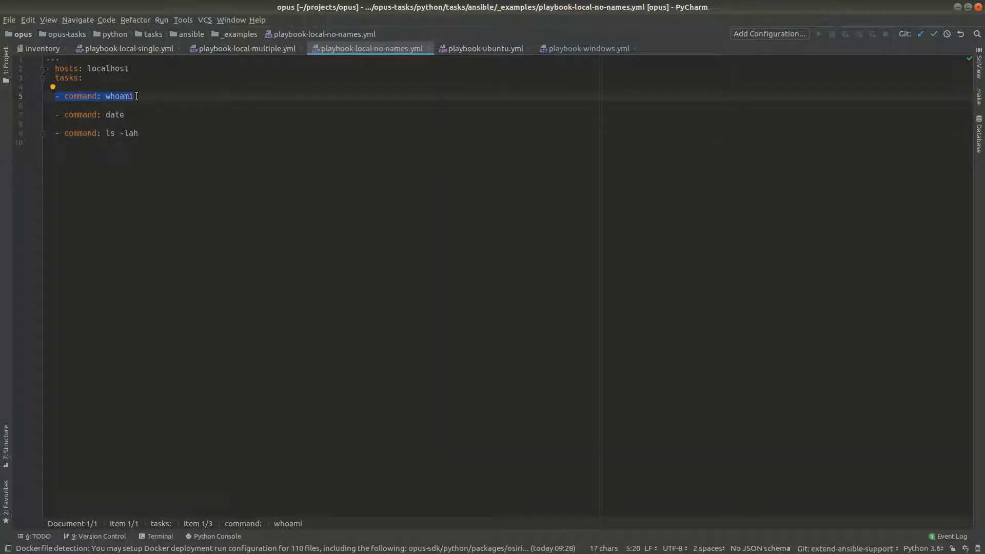
{"action": "left_click", "coordinate": [143, 47]}
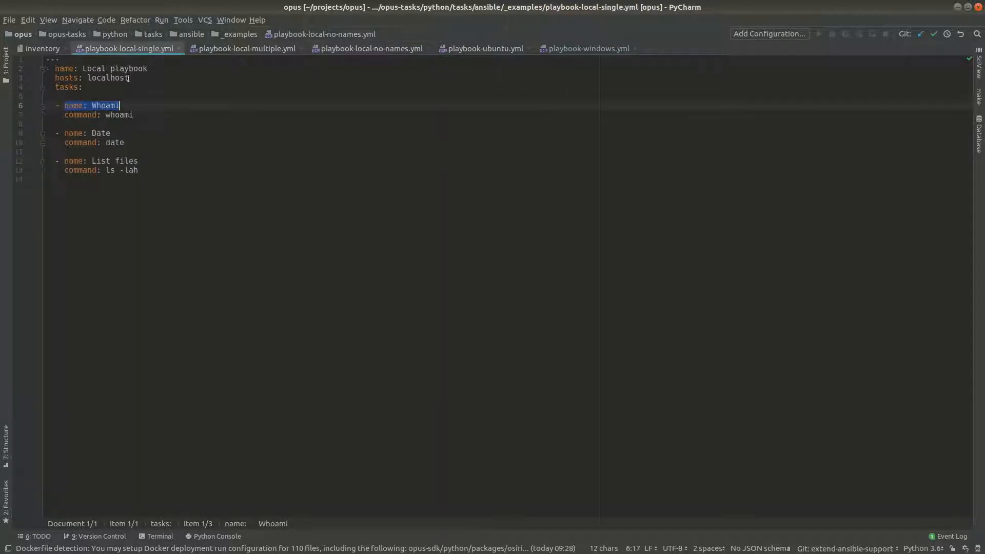
{"action": "left_click_drag", "start_coordinate": [56, 74], "coordinate": [148, 70]}
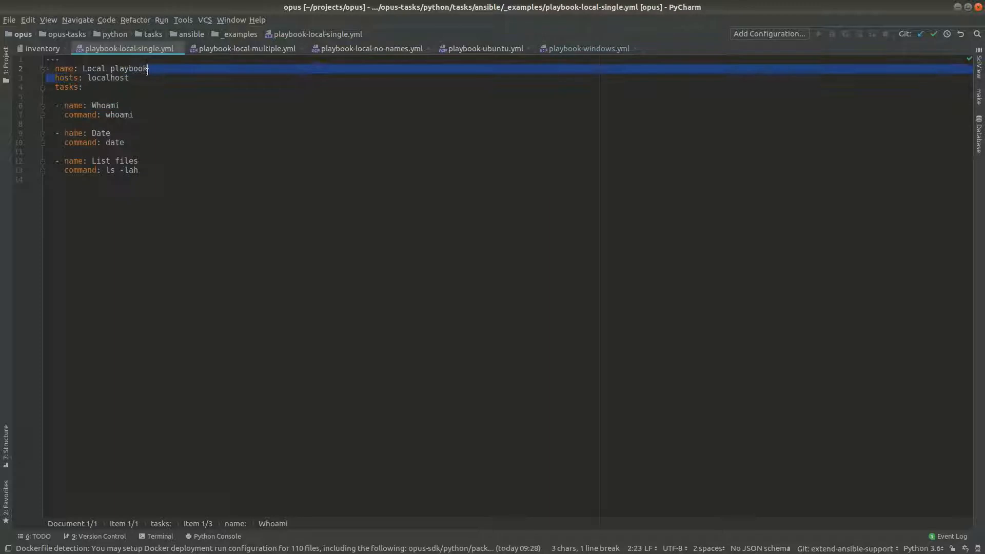
{"action": "left_click", "coordinate": [358, 60]}
{"action": "left_click", "coordinate": [364, 47]}
{"action": "left_click", "coordinate": [248, 112]}
Examine the target hosts and tasks in playbook-ubuntu.yml and playbook-windows.yml.
{"action": "left_click", "coordinate": [484, 48]}
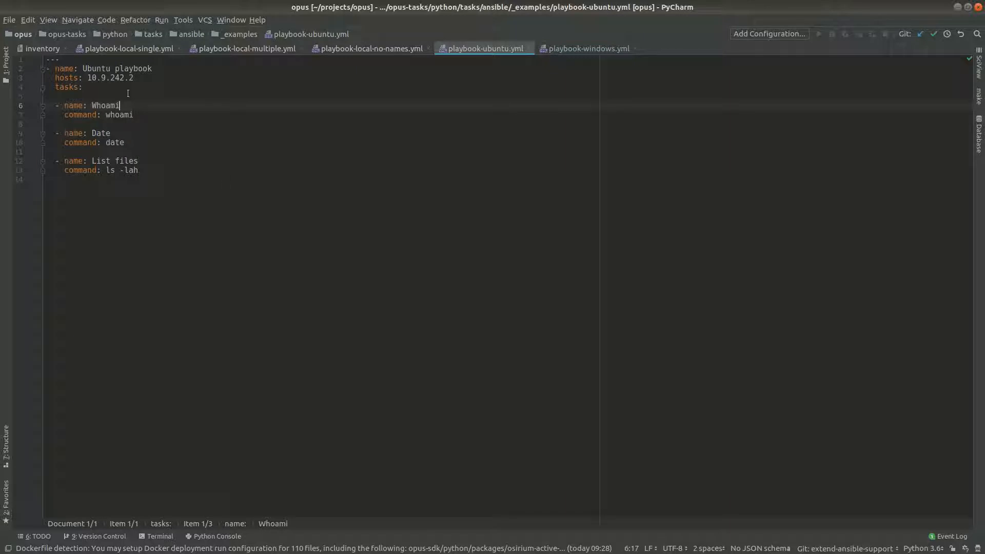
{"action": "left_click_drag", "start_coordinate": [134, 78], "coordinate": [86, 78]}
{"action": "left_click", "coordinate": [557, 49]}
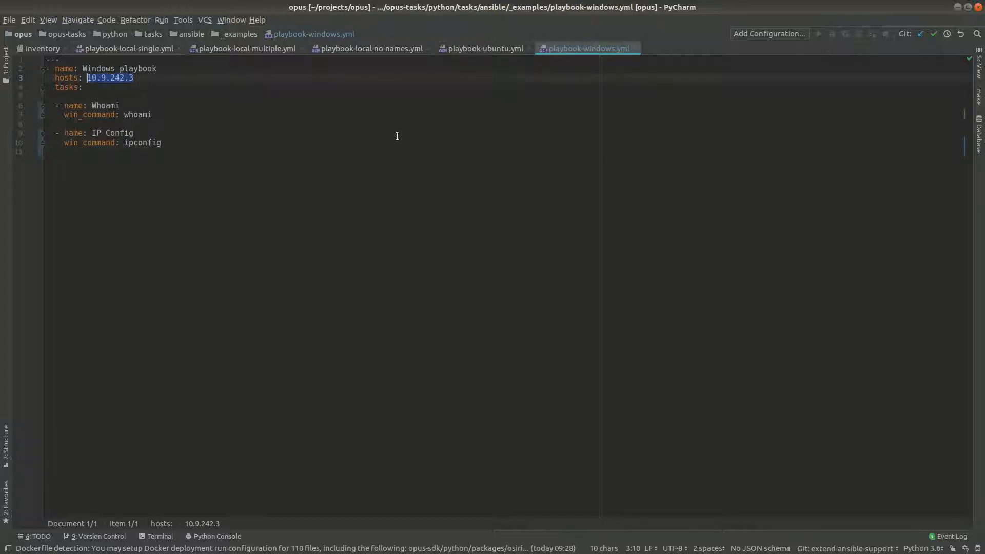
{"action": "left_click", "coordinate": [488, 164]}
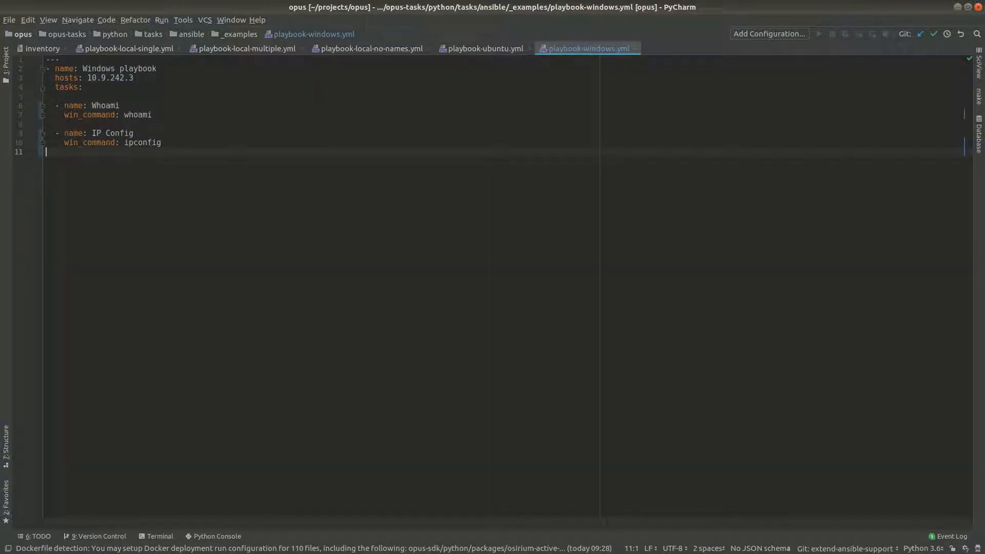
Switch to Opus in the browser and review the Local Vault and PxM Platform entries in the vaults list.
{"action": "key", "text": "alt+Tab"}
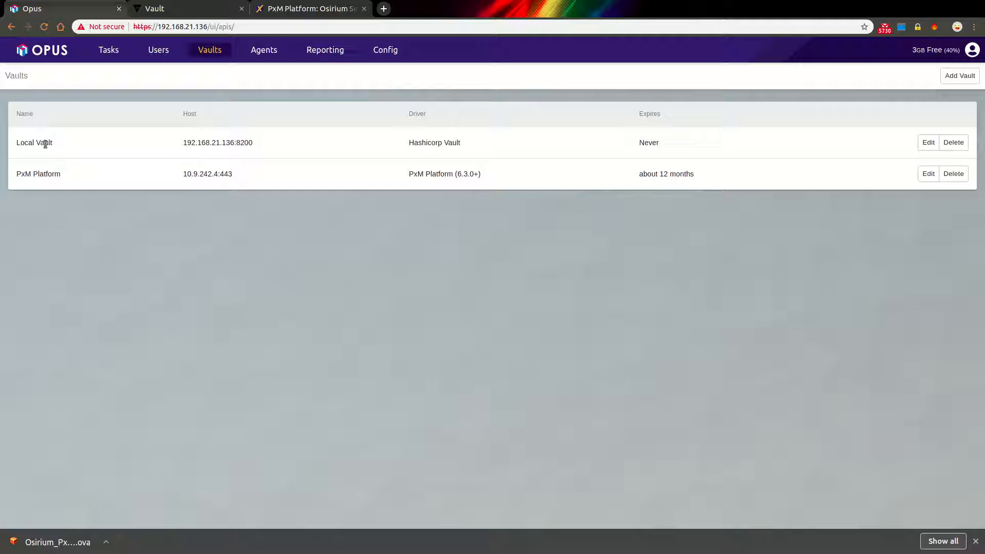
{"action": "left_click_drag", "start_coordinate": [17, 147], "coordinate": [57, 146]}
{"action": "left_click", "coordinate": [17, 178]}
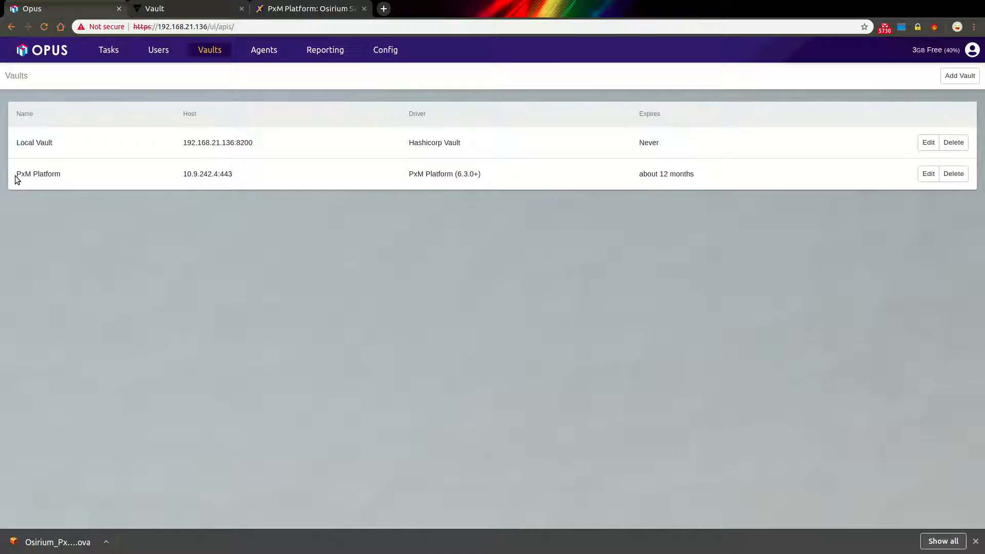
Inspect the keys of the ubuntu and windows secrets in HashiCorp Vault, and the Opus static vault's accounts in PxM Platform.
{"action": "left_click", "coordinate": [192, 10]}
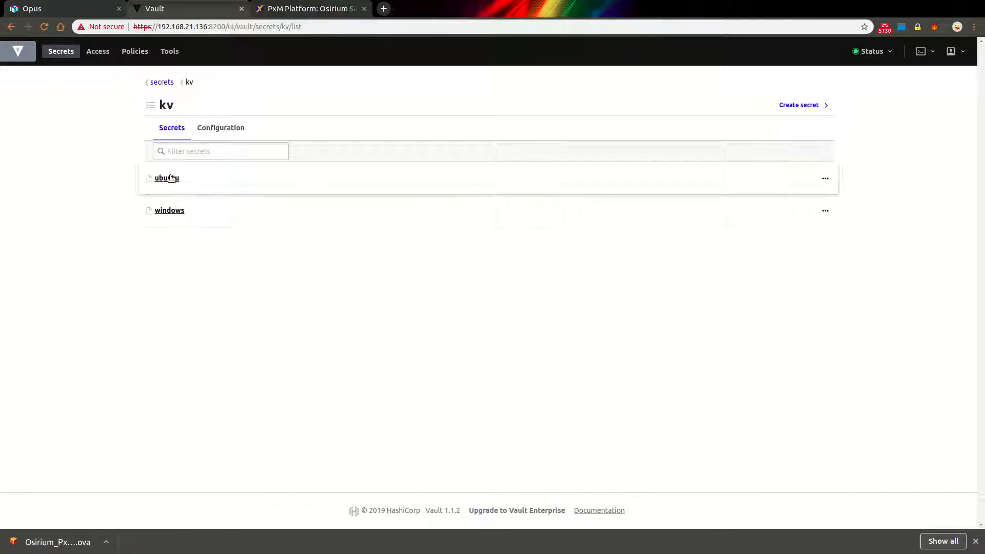
{"action": "left_click", "coordinate": [224, 182]}
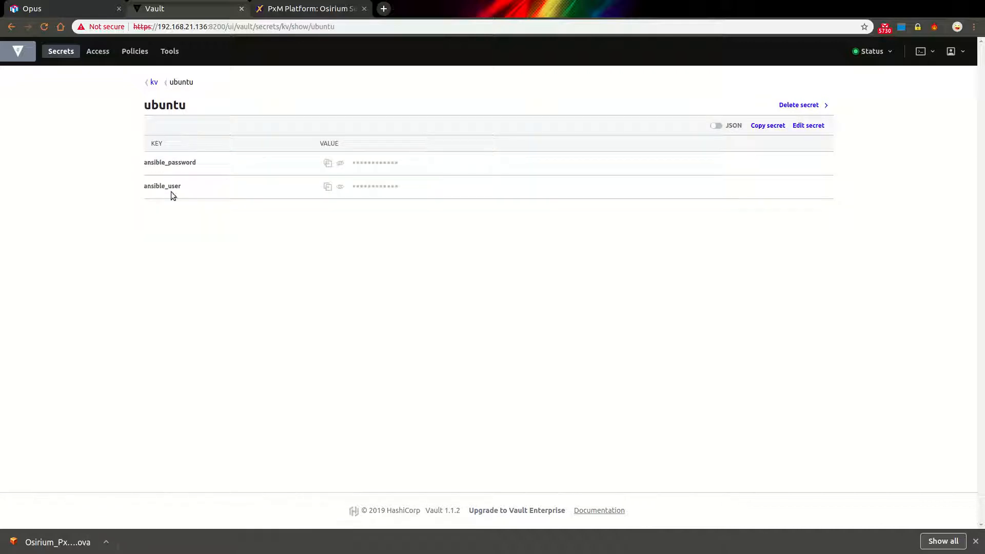
{"action": "left_click", "coordinate": [11, 27]}
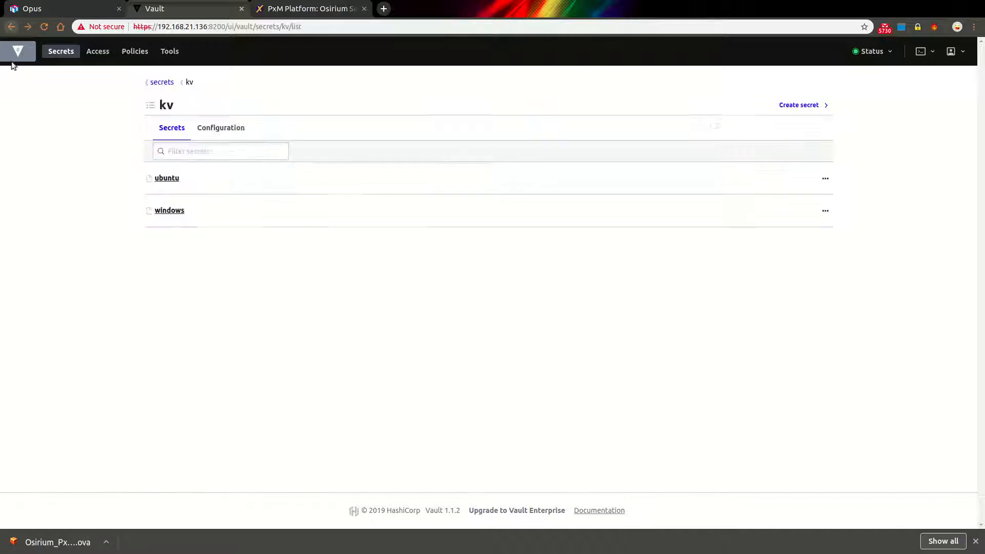
{"action": "left_click", "coordinate": [175, 212]}
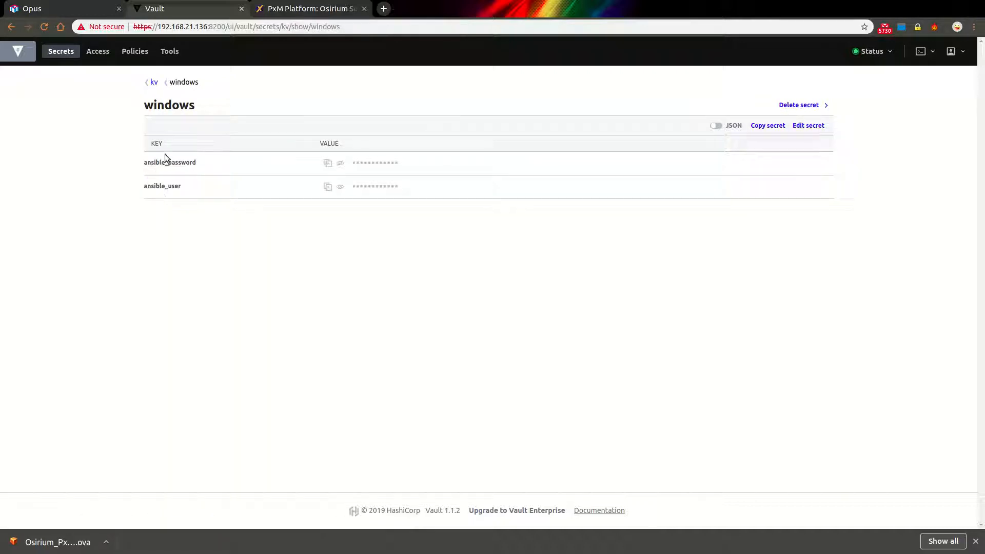
{"action": "left_click", "coordinate": [303, 12]}
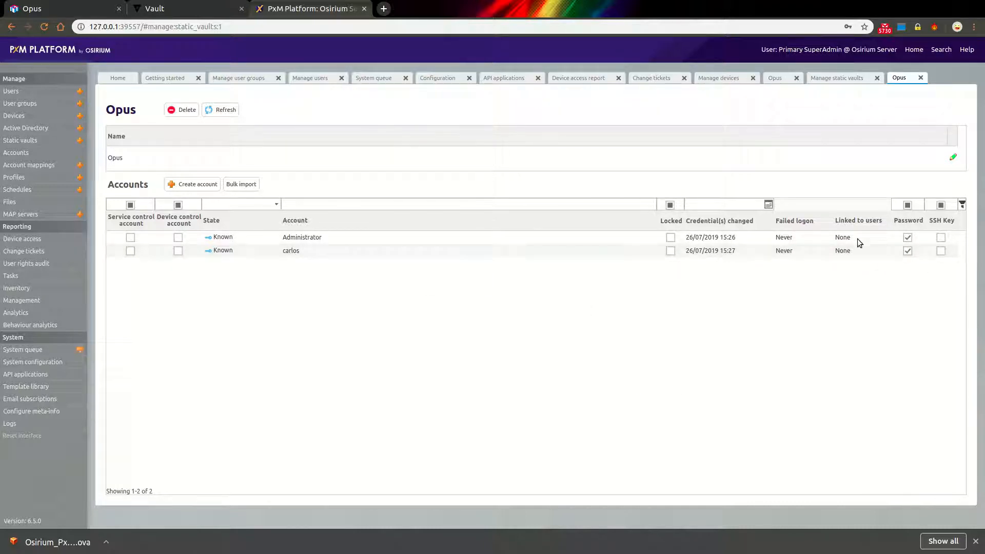
Return to Opus and start the Ansible Playbook Runner task.
{"action": "left_click", "coordinate": [35, 9]}
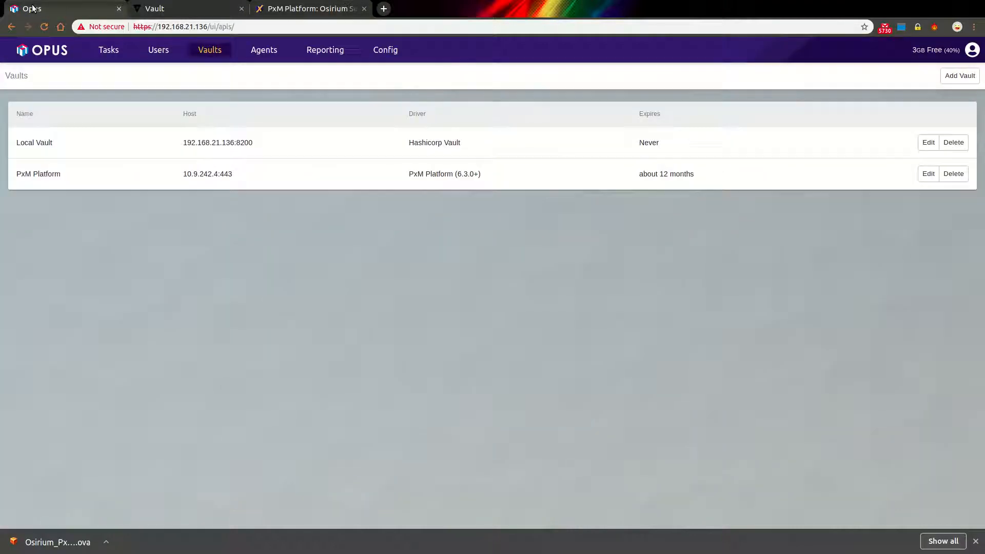
{"action": "left_click", "coordinate": [109, 51]}
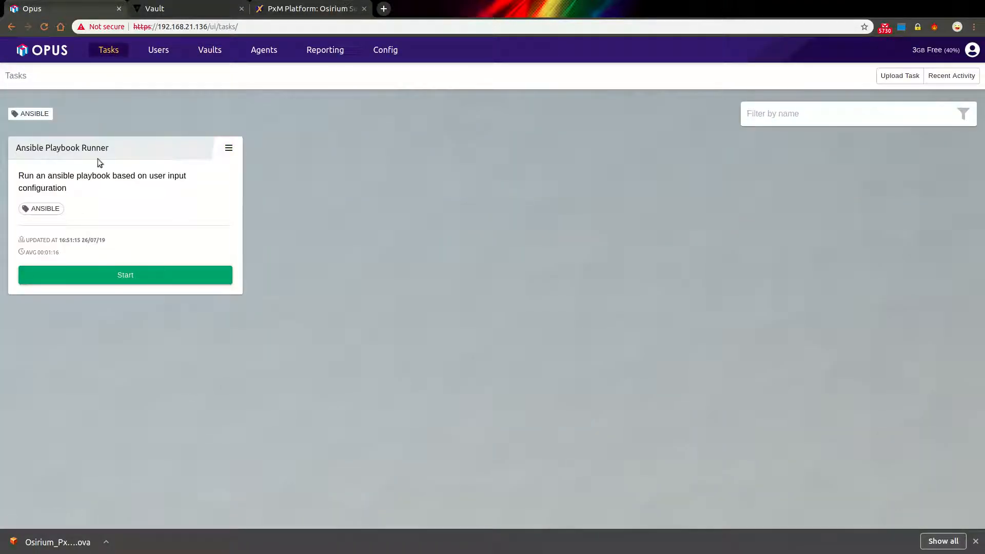
{"action": "left_click", "coordinate": [125, 275]}
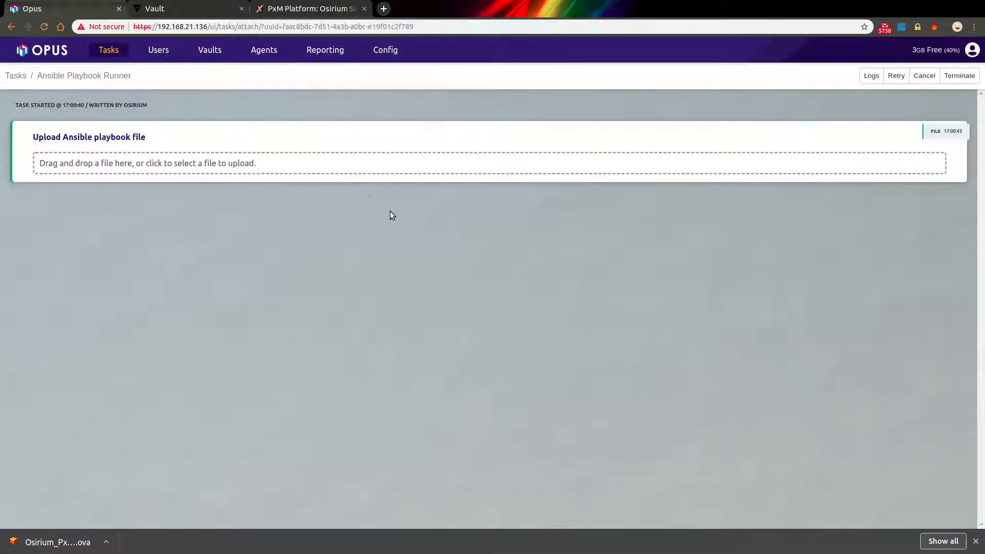
Upload playbook-local-single.yml as the Ansible playbook file and inventory as the Ansible inventory file.
{"action": "left_click", "coordinate": [191, 162]}
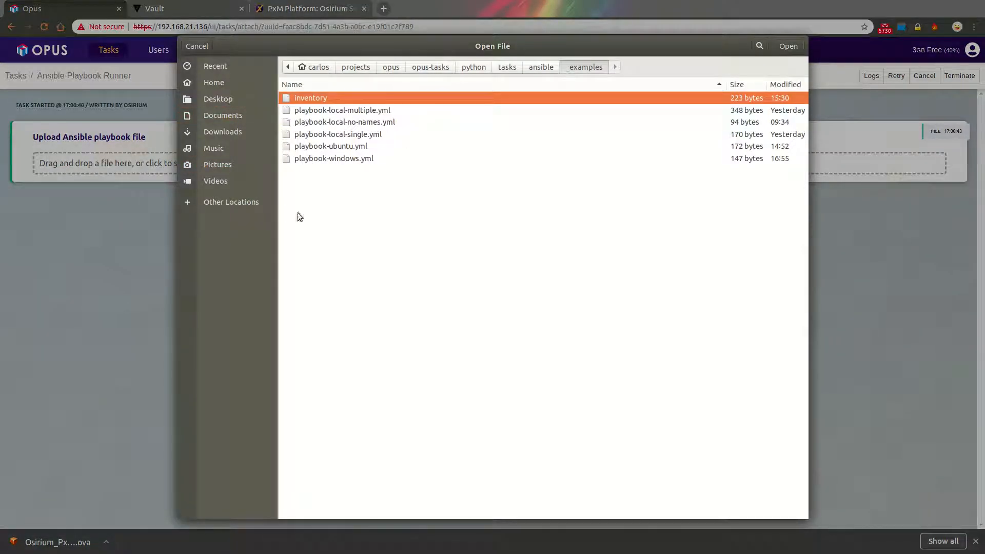
{"action": "double_click", "coordinate": [330, 135]}
{"action": "left_click", "coordinate": [170, 228]}
{"action": "double_click", "coordinate": [312, 99]}
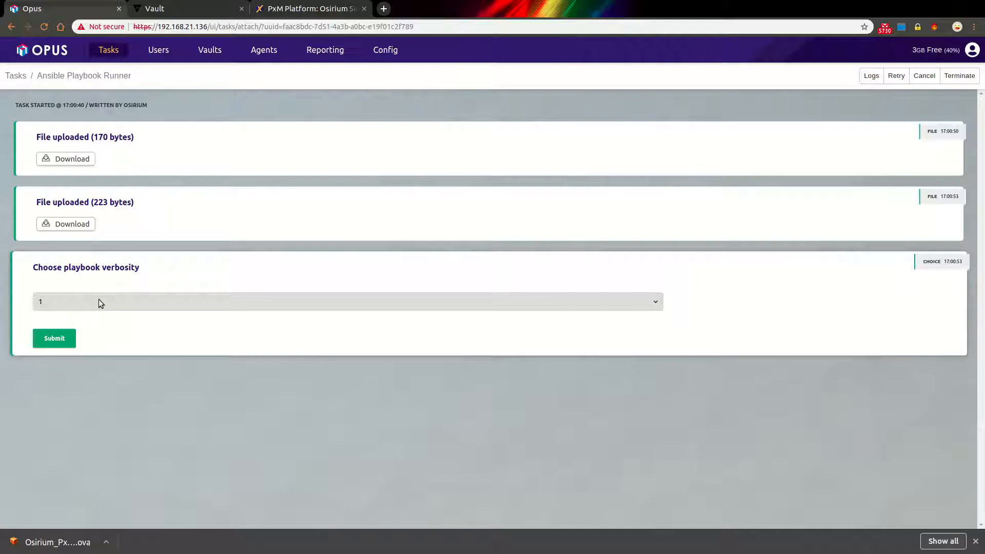
Submit playbook verbosity 1 and decline loading secrets from a vault as Ansible extra vars.
{"action": "left_click", "coordinate": [54, 338]}
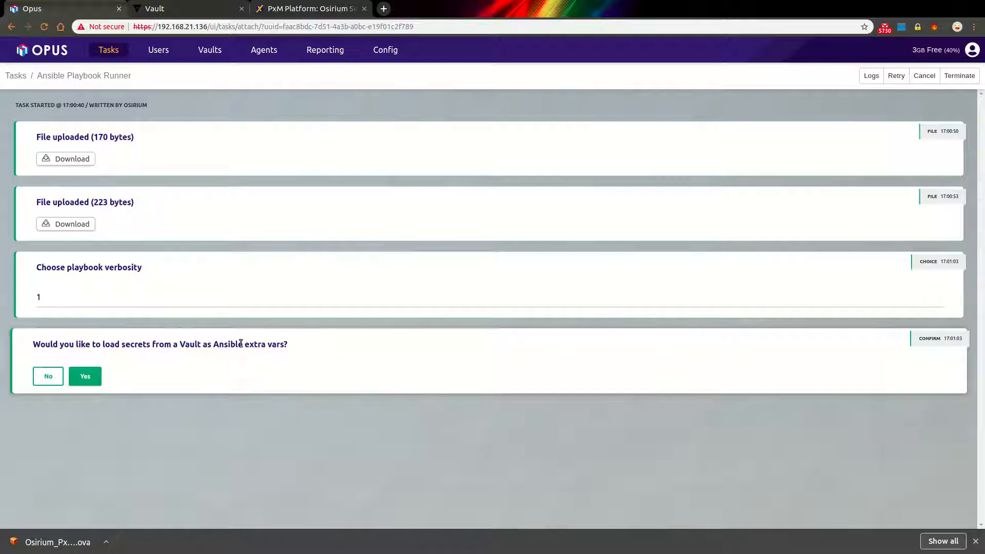
{"action": "left_click", "coordinate": [47, 377]}
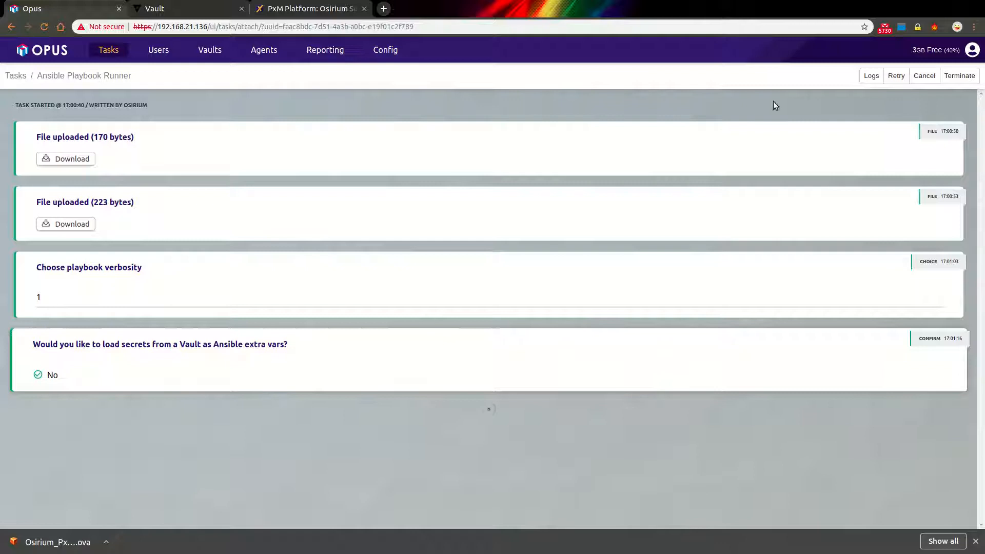
Open the task's logs in their own window and place it beside the run results to examine the playbook output.
{"action": "left_click", "coordinate": [871, 76]}
{"action": "left_click_drag", "start_coordinate": [217, 14], "coordinate": [772, 288]}
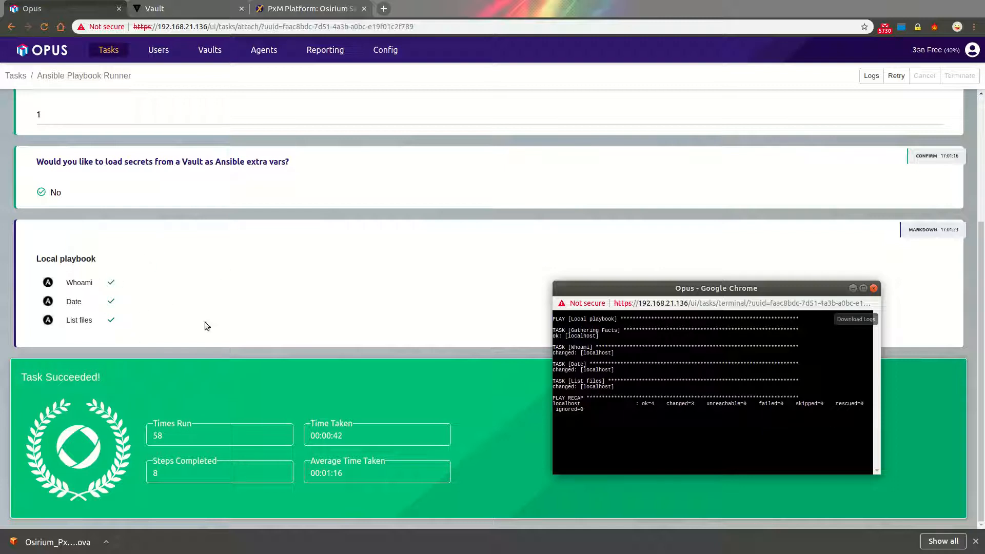
{"action": "left_click_drag", "start_coordinate": [807, 288], "coordinate": [607, 191]}
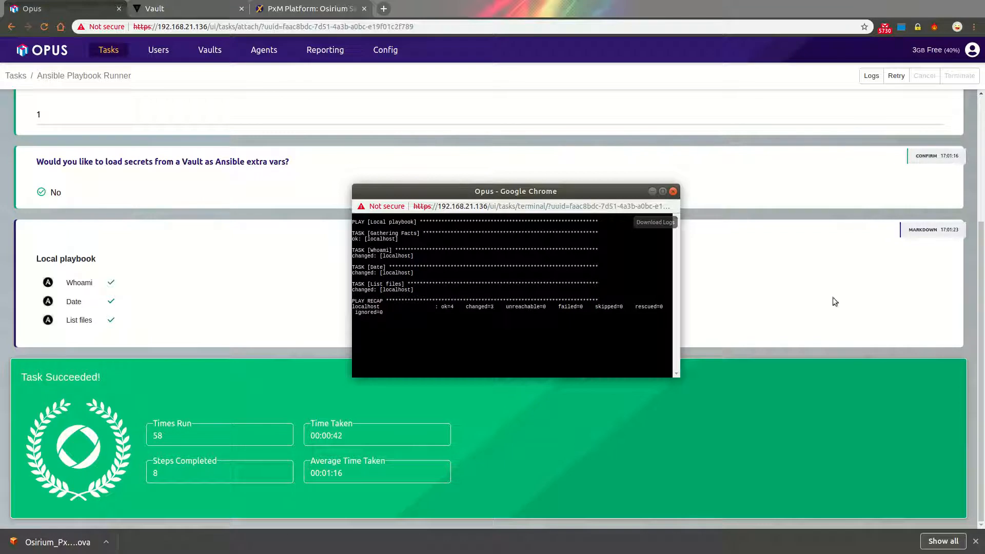
Retry the Ansible Playbook Runner task, uploading playbook-local-multiple.yml as the playbook and inventory as the inventory file.
{"action": "scroll", "coordinate": [701, 352], "scroll_direction": "up", "scroll_amount": 5}
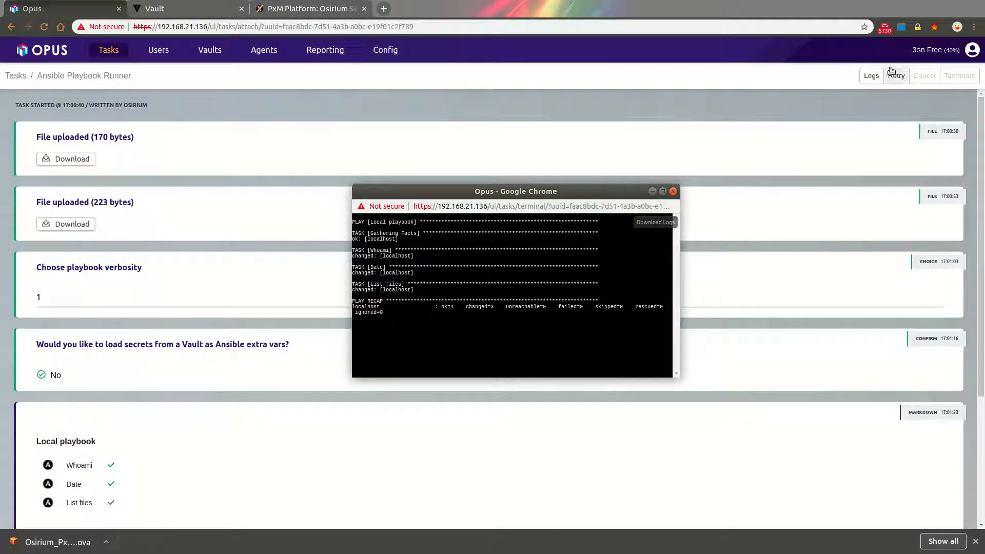
{"action": "left_click", "coordinate": [899, 75]}
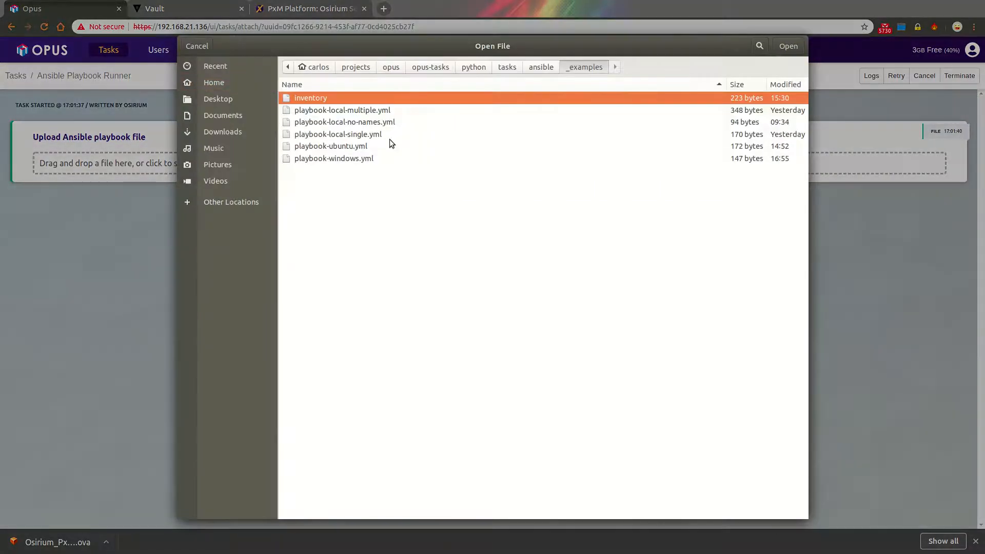
{"action": "double_click", "coordinate": [346, 109]}
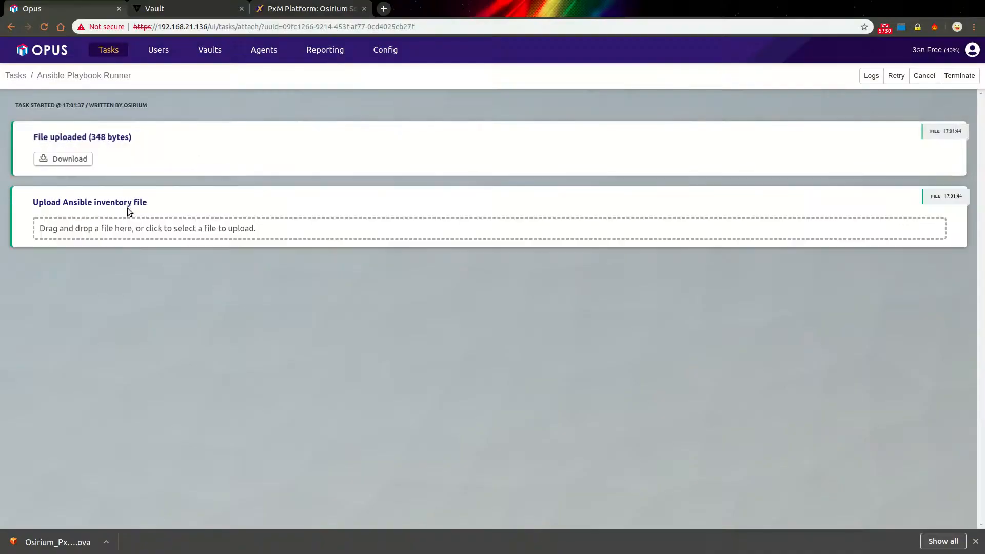
{"action": "left_click", "coordinate": [122, 228]}
{"action": "double_click", "coordinate": [306, 98]}
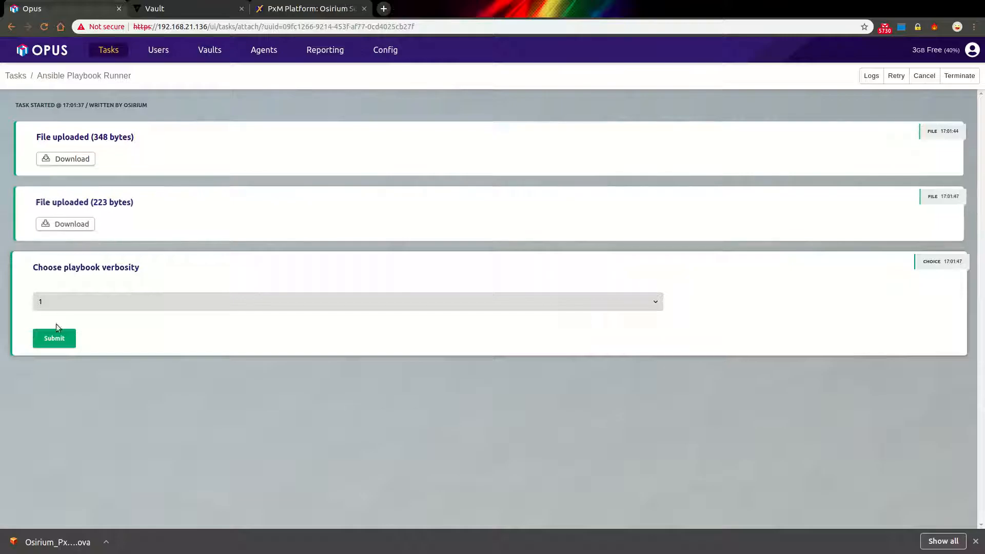
Run the multiple-playbook file at verbosity 1 without vault secrets and examine its logs in their own window, closing that window when done.
{"action": "left_click", "coordinate": [50, 339]}
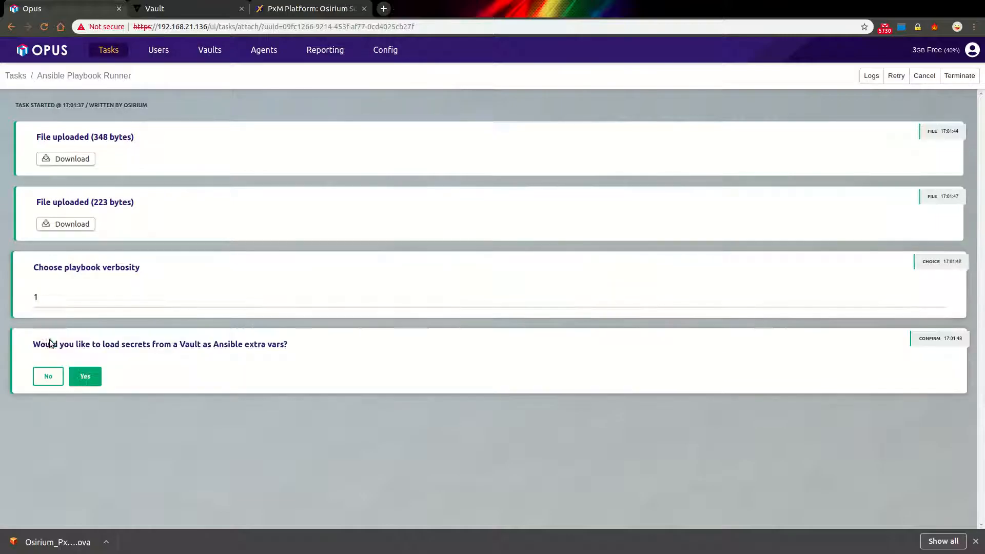
{"action": "left_click", "coordinate": [48, 375]}
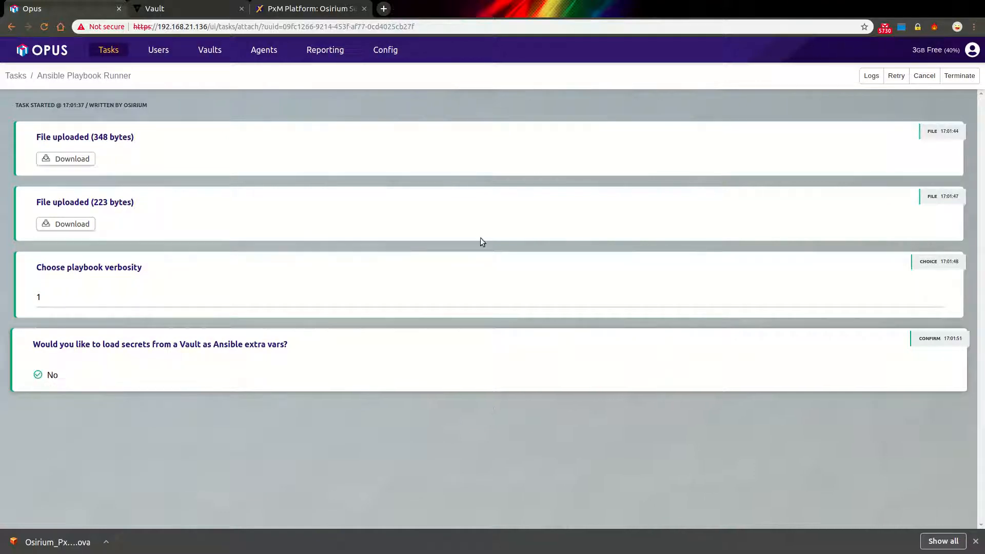
{"action": "left_click", "coordinate": [867, 77]}
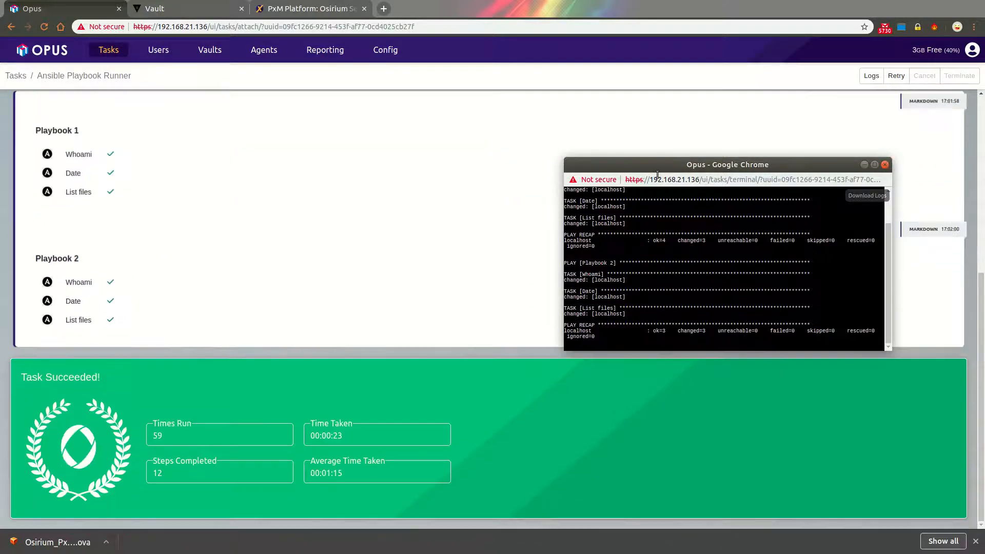
{"action": "left_click_drag", "start_coordinate": [664, 159], "coordinate": [258, 170]}
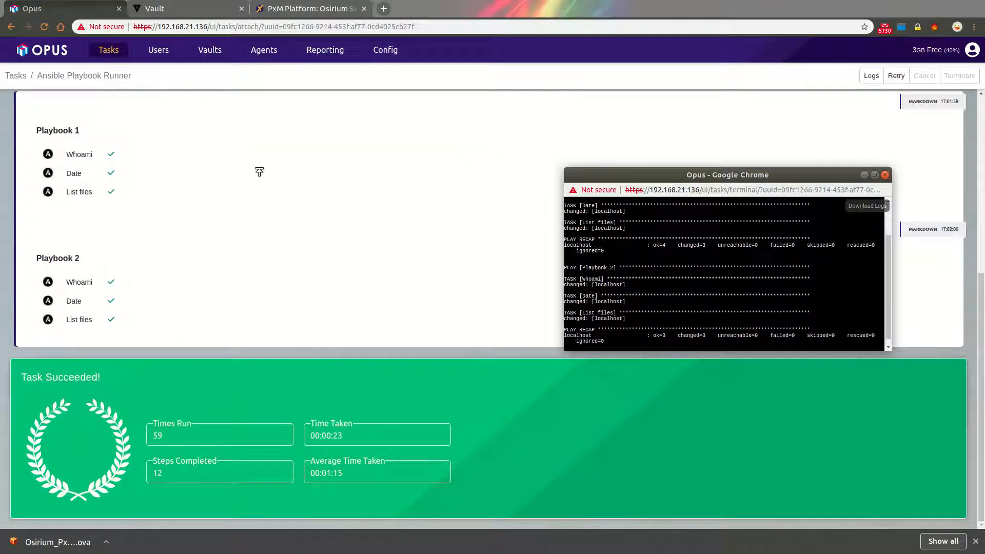
{"action": "left_click", "coordinate": [885, 175]}
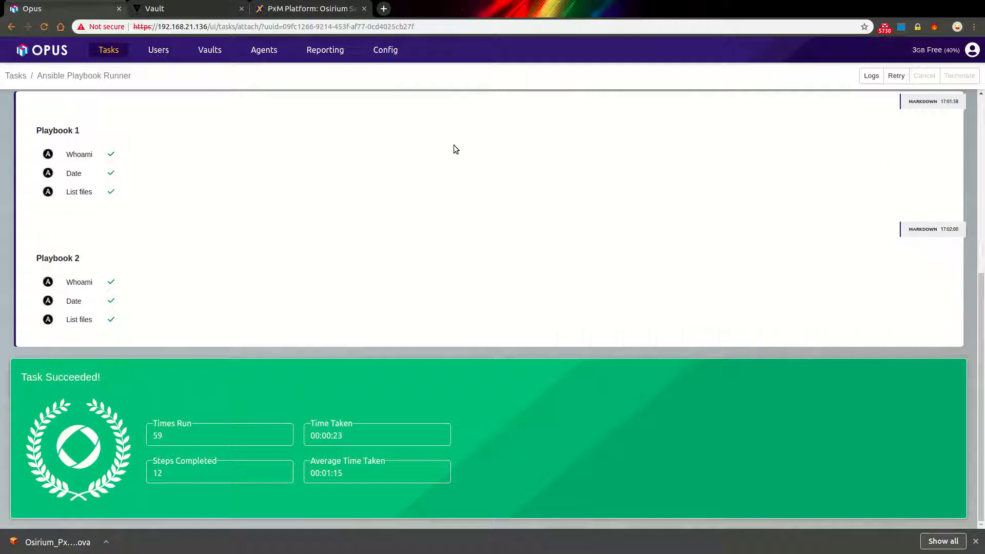
Start a new Ansible Playbook Runner task, uploading playbook-local-no-names.yml as the playbook and inventory as the inventory file.
{"action": "left_click", "coordinate": [108, 50]}
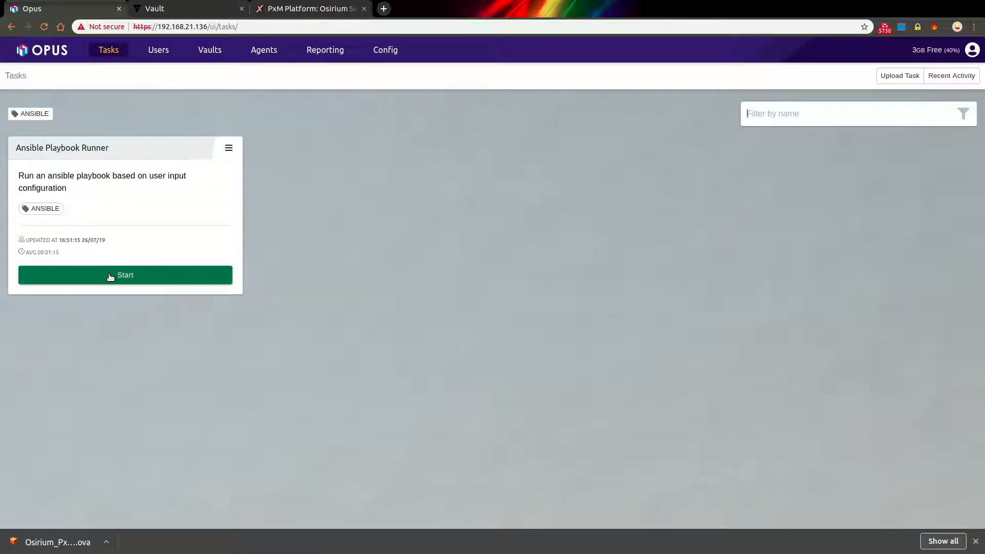
{"action": "left_click", "coordinate": [110, 276]}
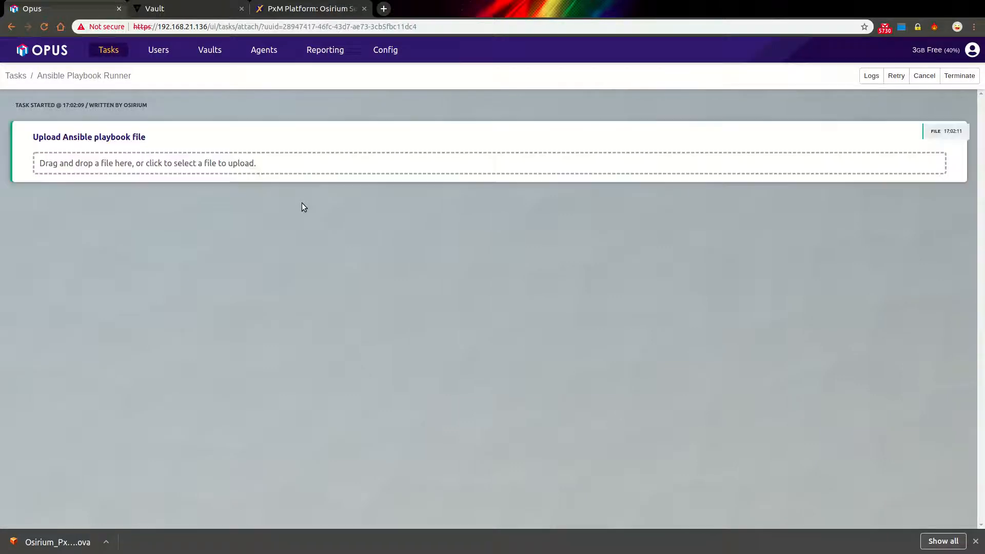
{"action": "left_click", "coordinate": [250, 168]}
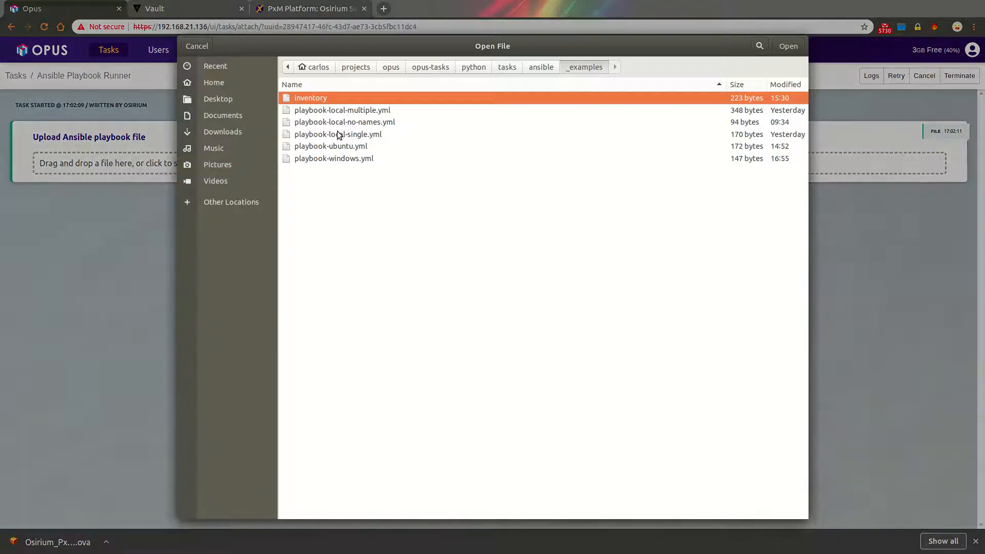
{"action": "double_click", "coordinate": [356, 122]}
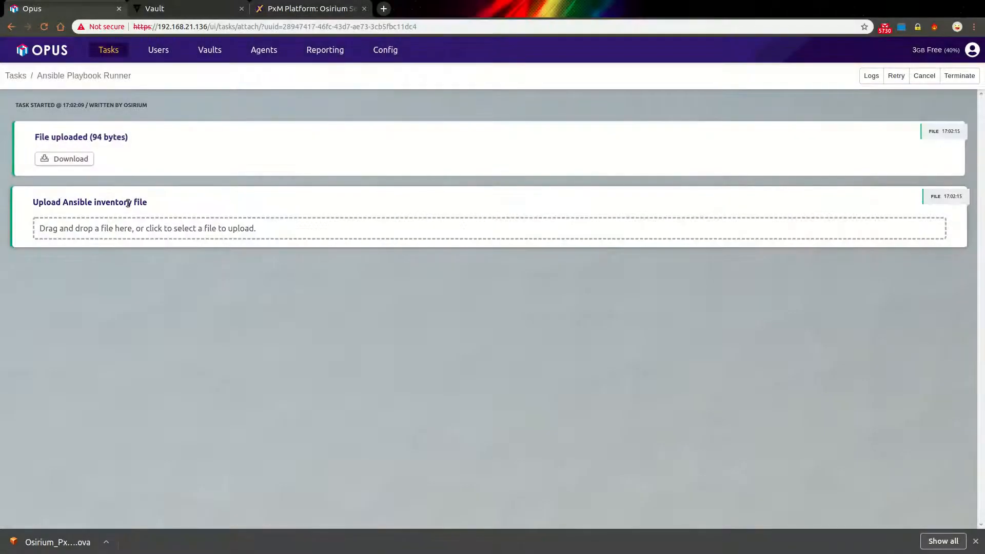
{"action": "left_click", "coordinate": [114, 229]}
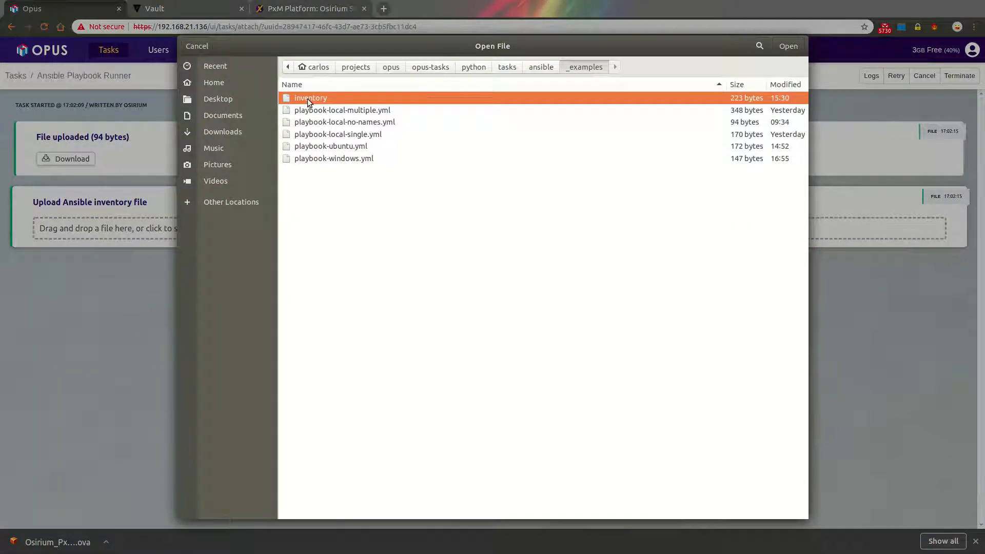
{"action": "double_click", "coordinate": [307, 98]}
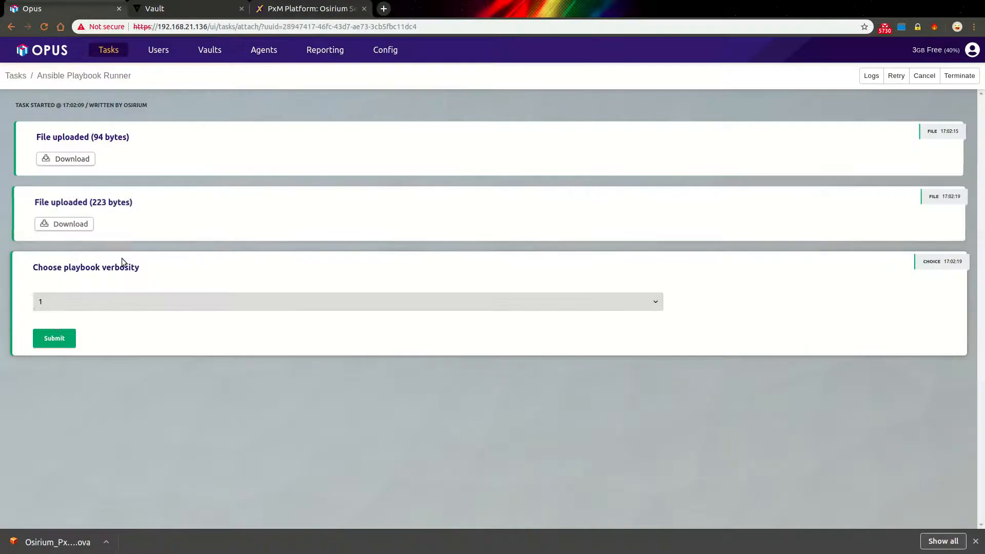
Run the no-names playbook at verbosity 1 without vault secrets, and review its logs beside the results before closing them.
{"action": "left_click", "coordinate": [50, 339]}
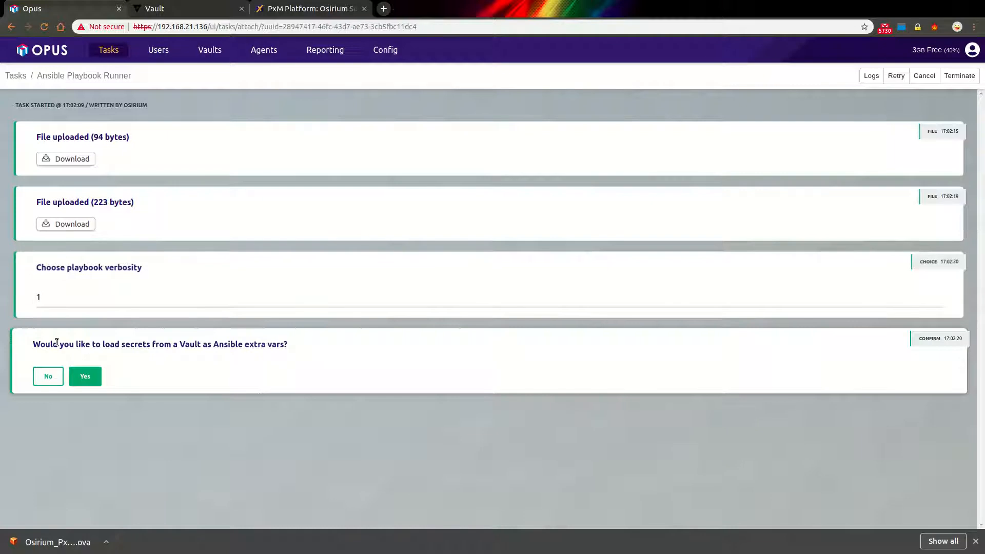
{"action": "left_click", "coordinate": [48, 377]}
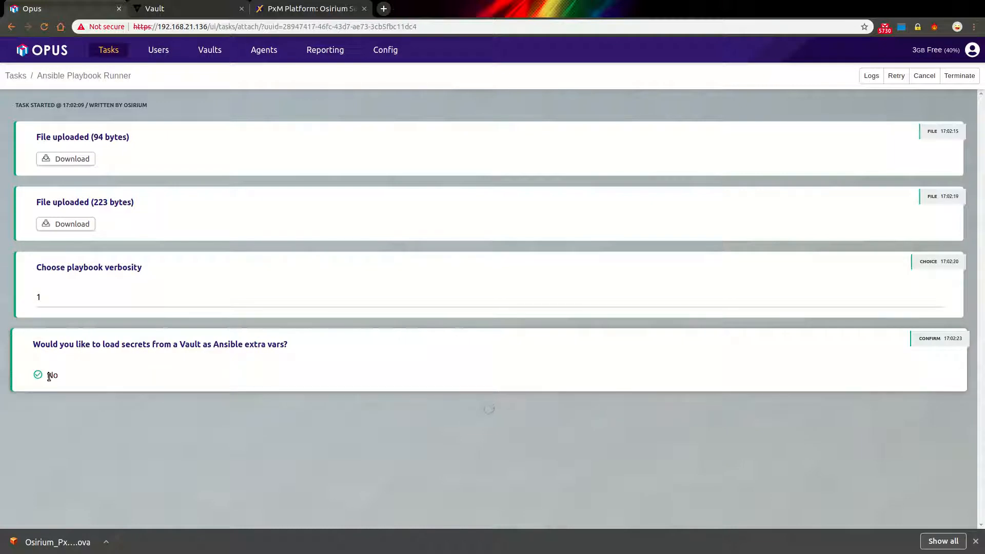
{"action": "left_click", "coordinate": [872, 78]}
{"action": "left_click_drag", "start_coordinate": [253, 8], "coordinate": [778, 253]}
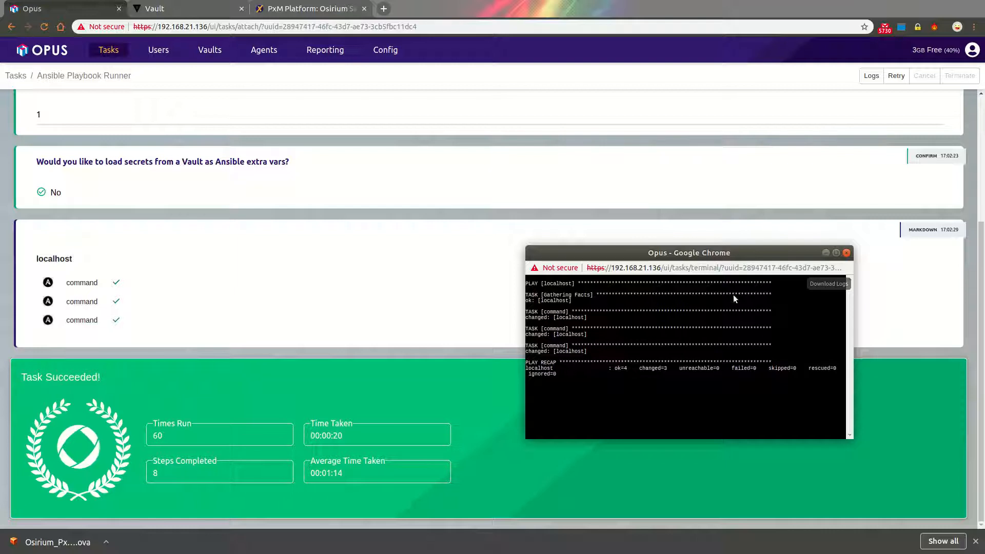
{"action": "left_click", "coordinate": [845, 252]}
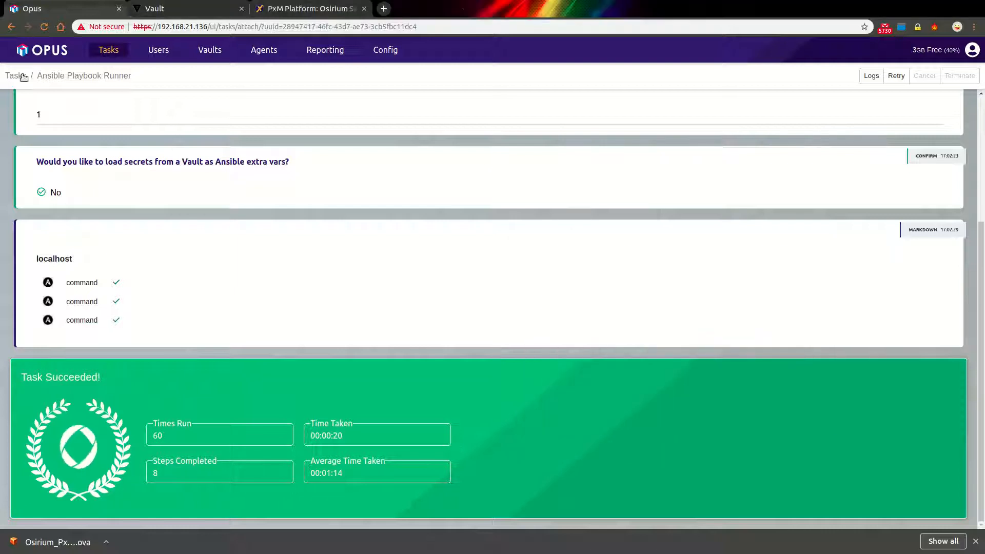
Start another Ansible Playbook Runner task, uploading playbook-ubuntu.yml as the playbook and inventory as the inventory file.
{"action": "left_click", "coordinate": [114, 50]}
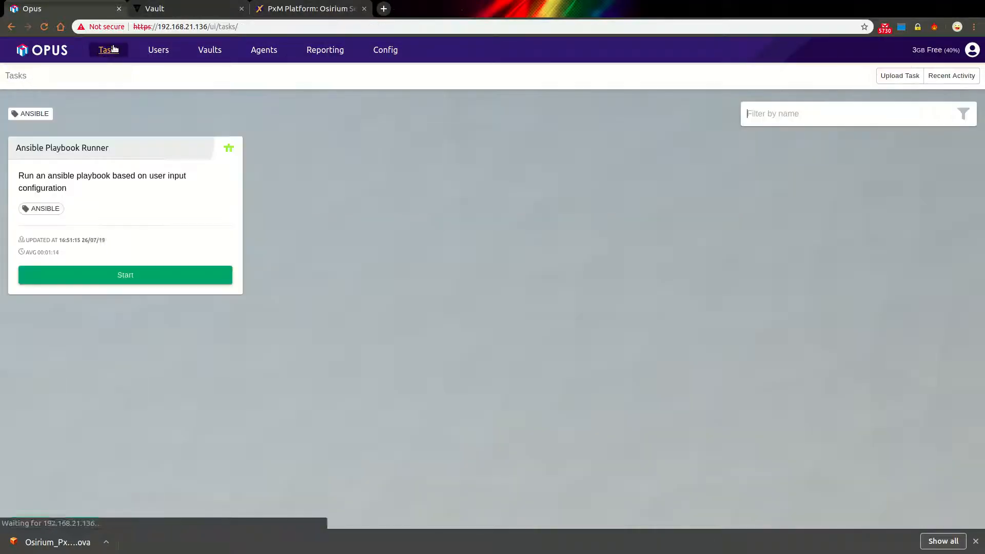
{"action": "left_click", "coordinate": [121, 277]}
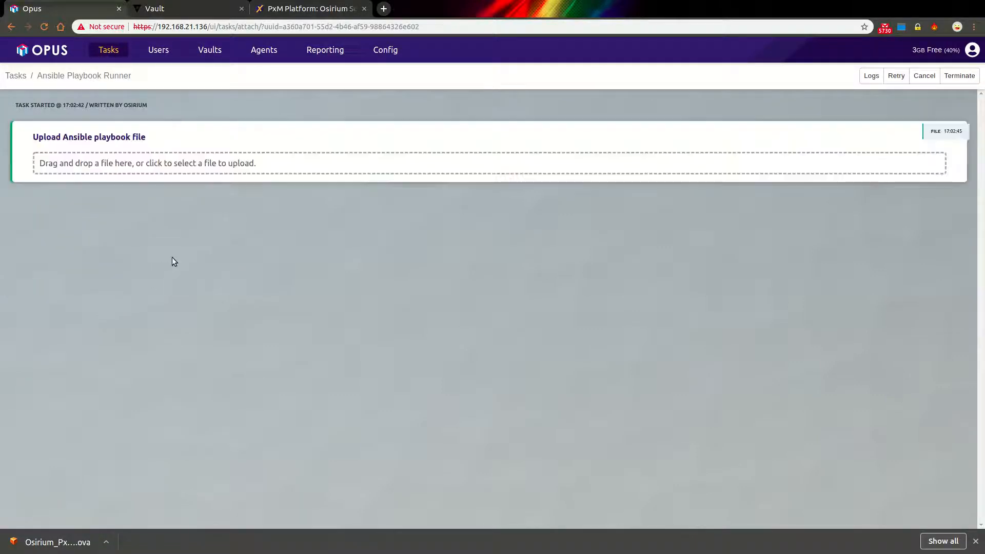
{"action": "left_click", "coordinate": [180, 166]}
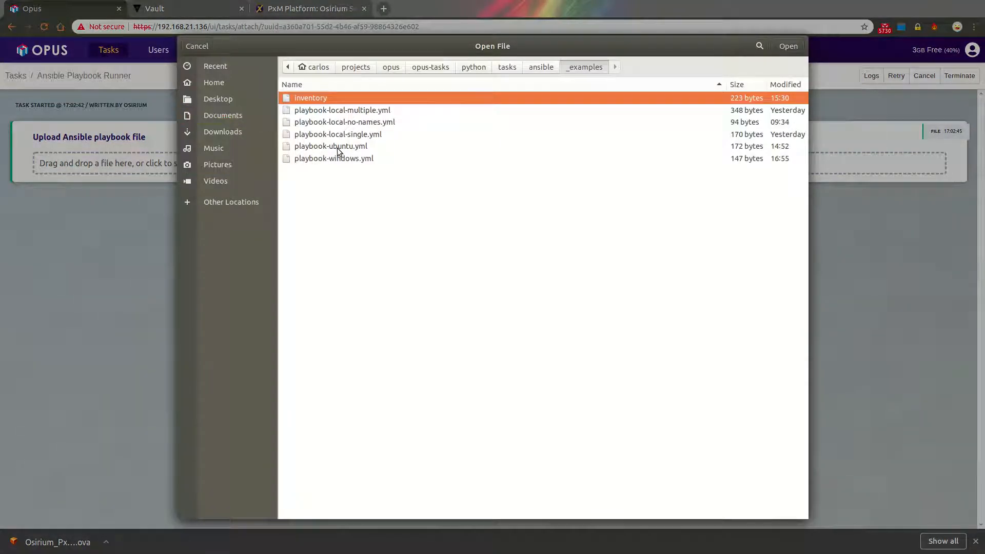
{"action": "double_click", "coordinate": [341, 147]}
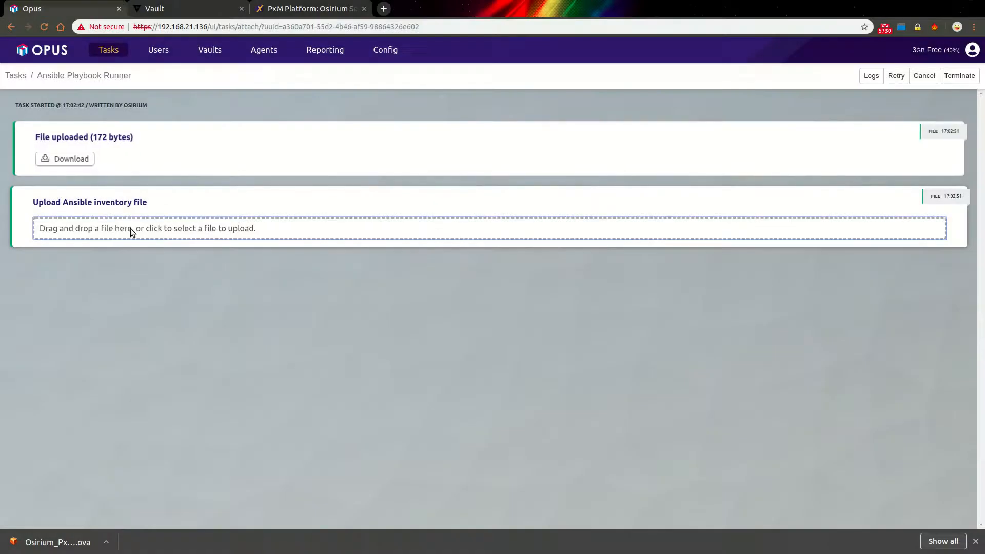
{"action": "left_click", "coordinate": [128, 229]}
{"action": "double_click", "coordinate": [312, 101]}
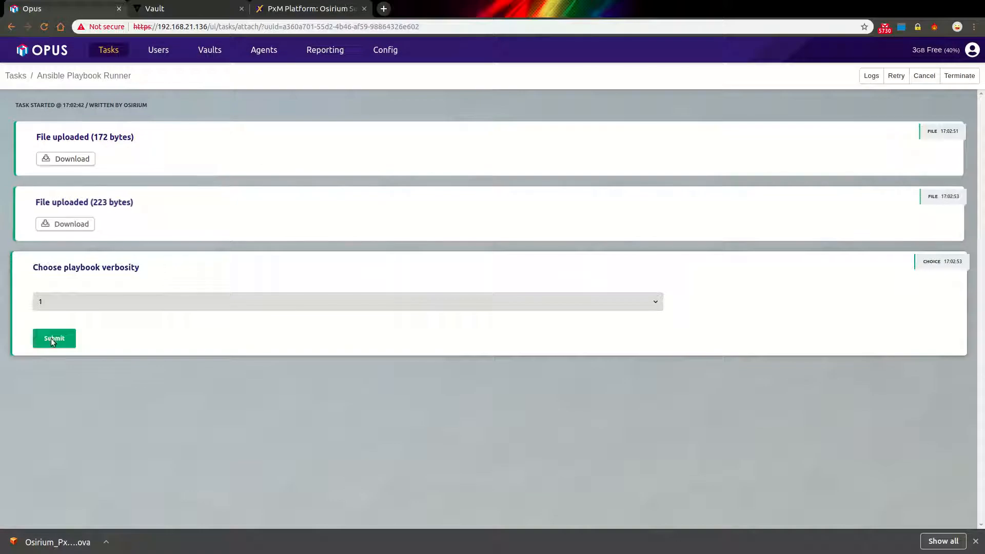
Submit playbook verbosity 1, agree to load secrets from a vault as Ansible extra vars, and submit PxM Platform as the vault.
{"action": "left_click", "coordinate": [45, 338]}
{"action": "left_click", "coordinate": [86, 375]}
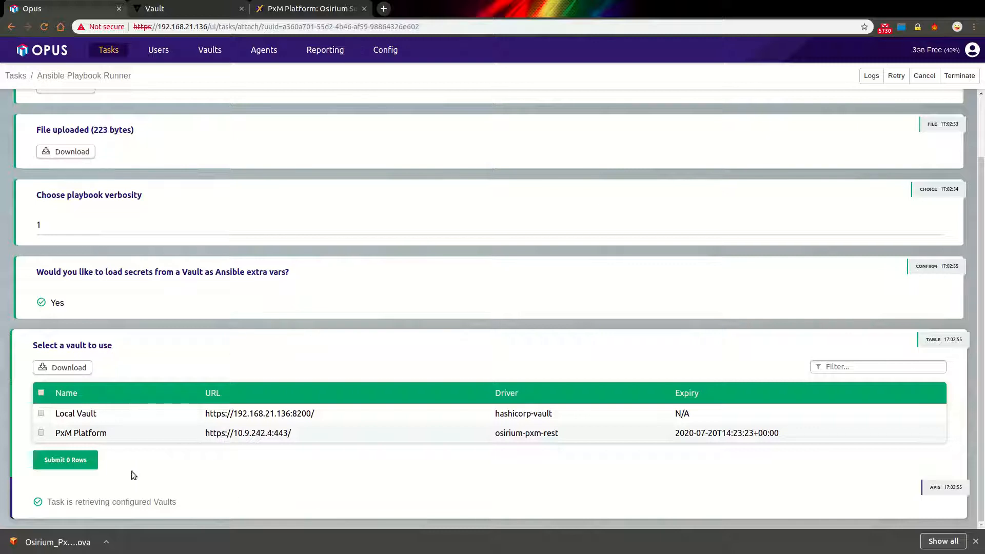
{"action": "left_click", "coordinate": [41, 433]}
{"action": "left_click", "coordinate": [65, 459]}
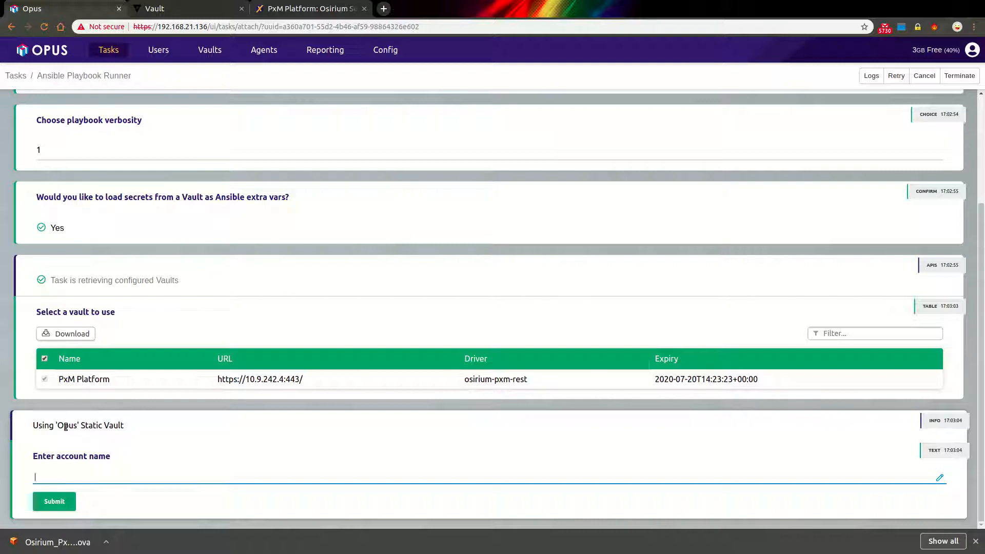
Check which accounts the Opus static vault holds in PxM Platform, and return to the Opus task.
{"action": "left_click_drag", "start_coordinate": [58, 426], "coordinate": [77, 427]}
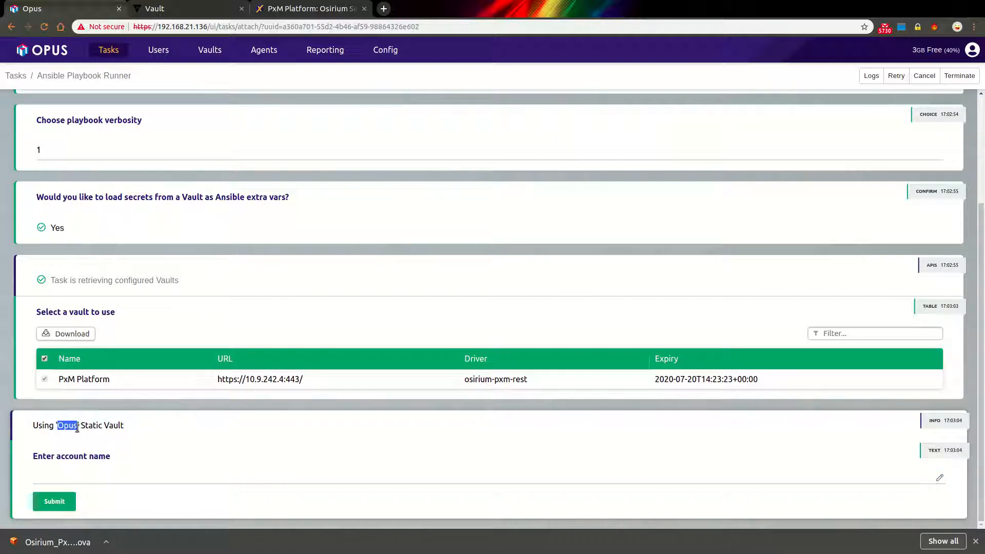
{"action": "left_click", "coordinate": [311, 10]}
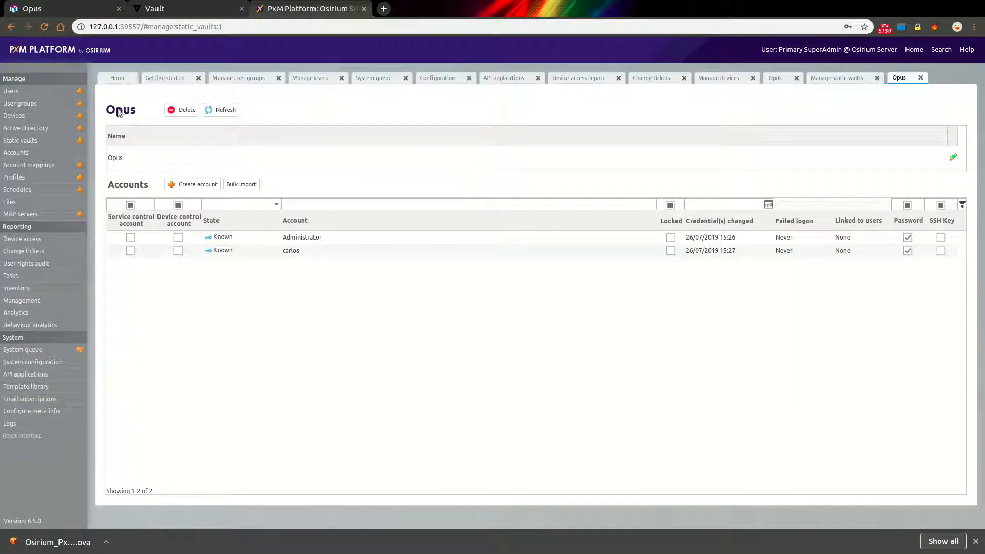
{"action": "left_click", "coordinate": [82, 7]}
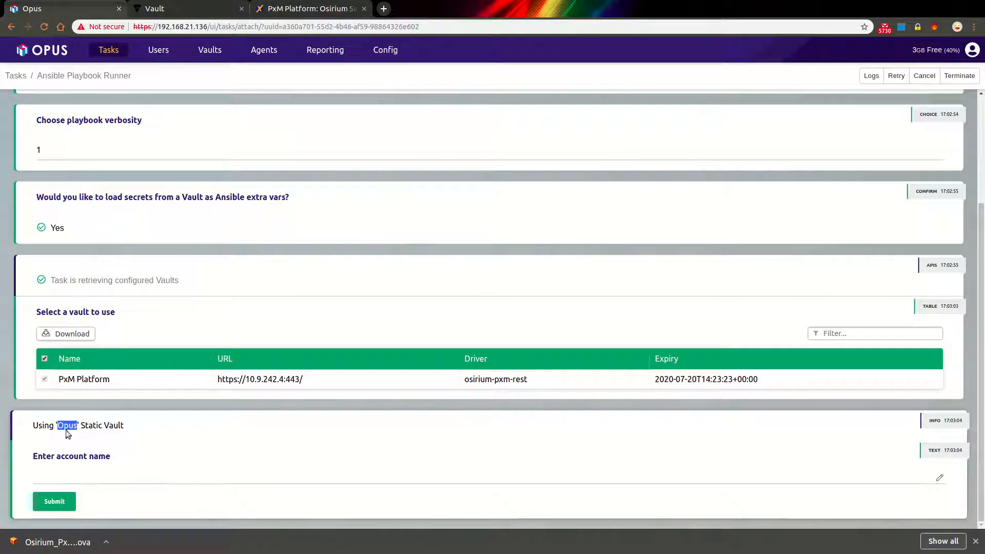
{"action": "left_click", "coordinate": [255, 10]}
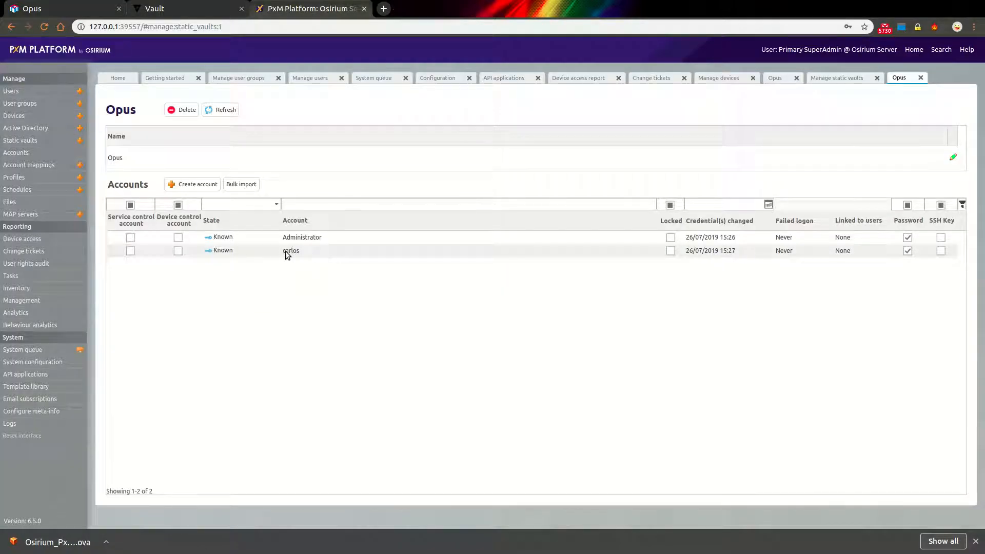
{"action": "left_click", "coordinate": [72, 12]}
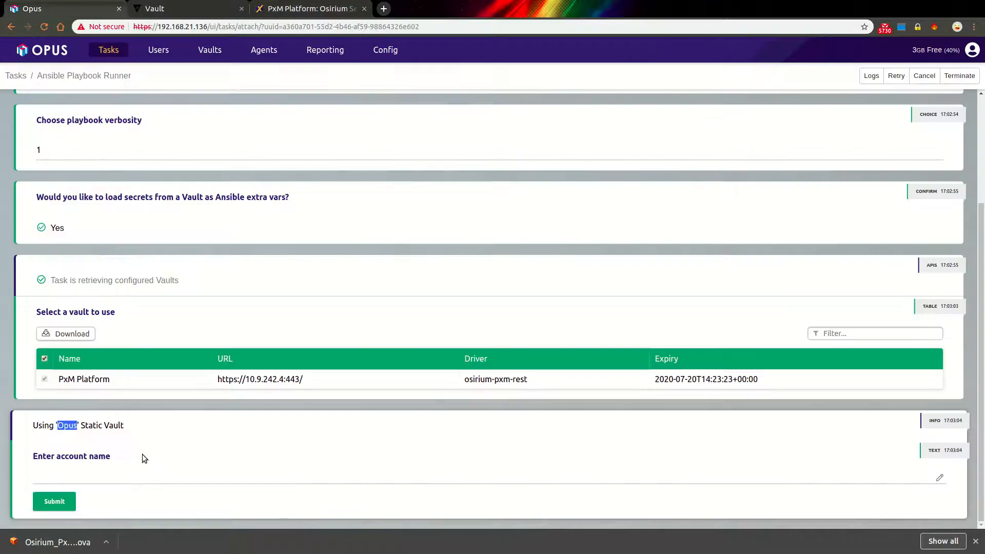
Enter and submit the name of the non-Administrator account from the Opus static vault.
{"action": "left_click", "coordinate": [115, 475]}
{"action": "type", "text": "carlo"}
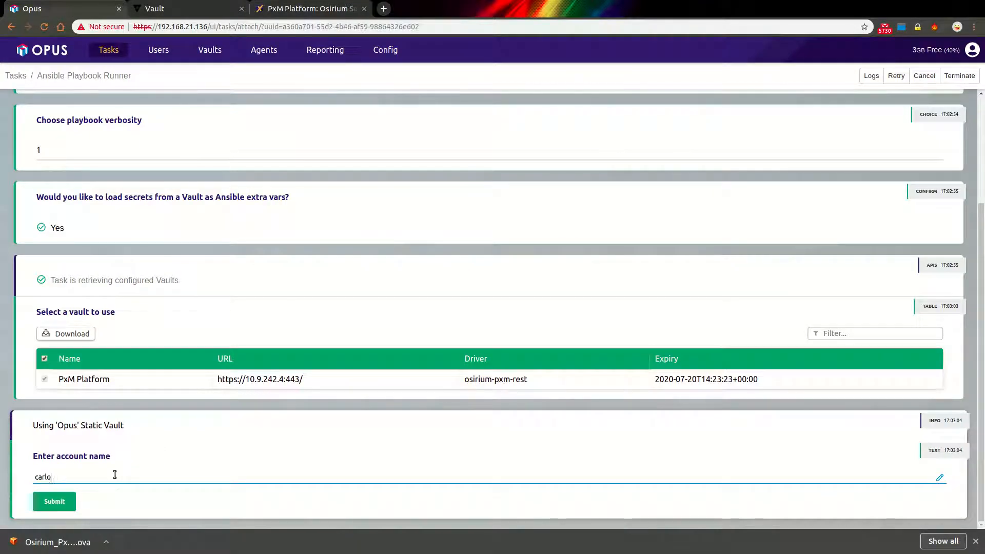
{"action": "left_click", "coordinate": [55, 502]}
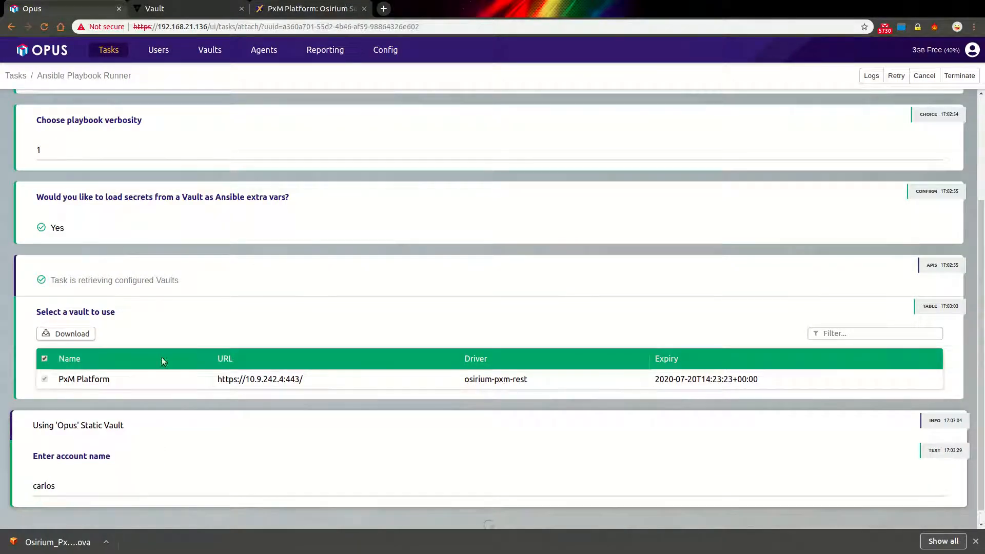
Open the Ubuntu playbook run's logs in their own window, examine them beside the results, and close the window.
{"action": "left_click", "coordinate": [871, 76]}
{"action": "left_click_drag", "start_coordinate": [268, 18], "coordinate": [760, 178]}
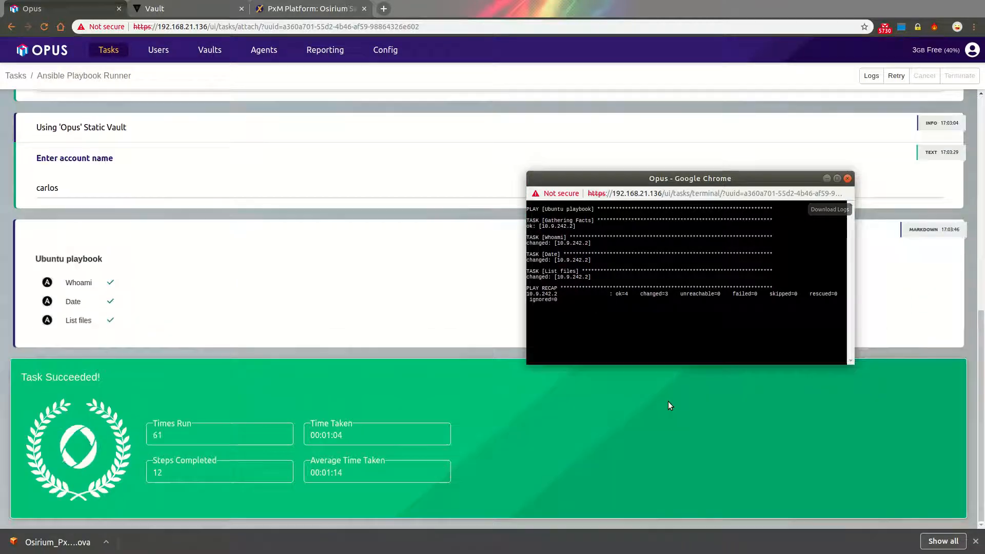
{"action": "left_click", "coordinate": [847, 179]}
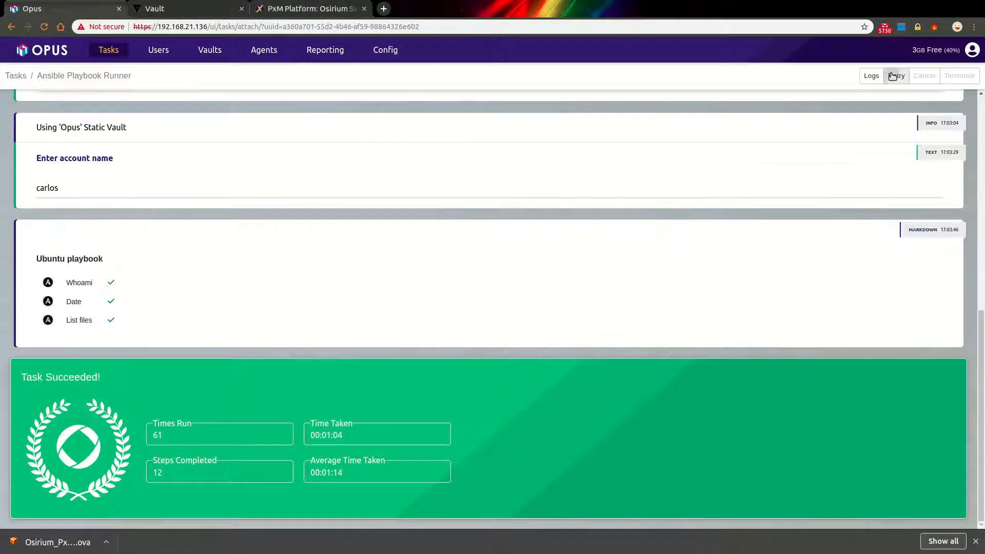
Retry the task with playbook-windows.yml as the playbook and inventory as the inventory file, and submit playbook verbosity 1.
{"action": "left_click", "coordinate": [896, 76]}
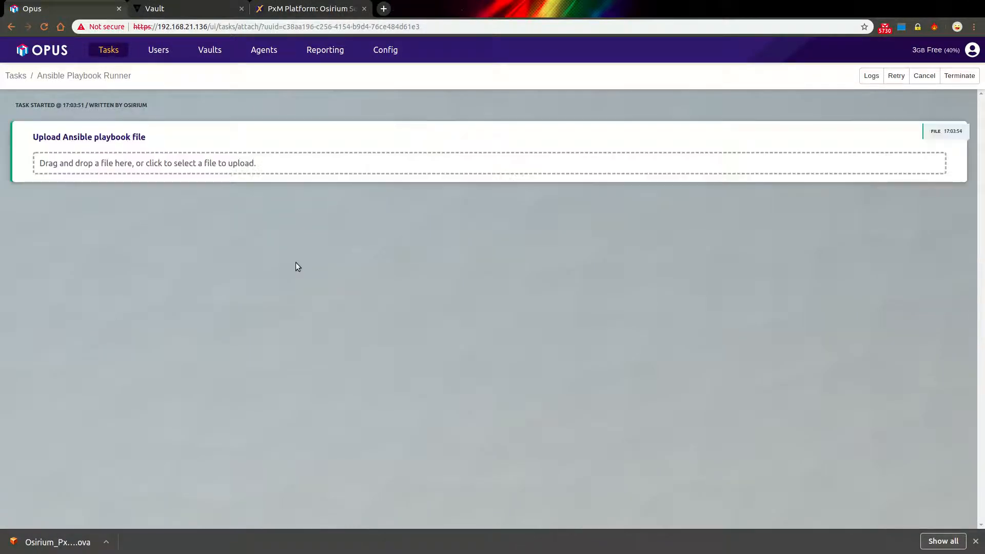
{"action": "left_click", "coordinate": [212, 169]}
{"action": "double_click", "coordinate": [352, 159]}
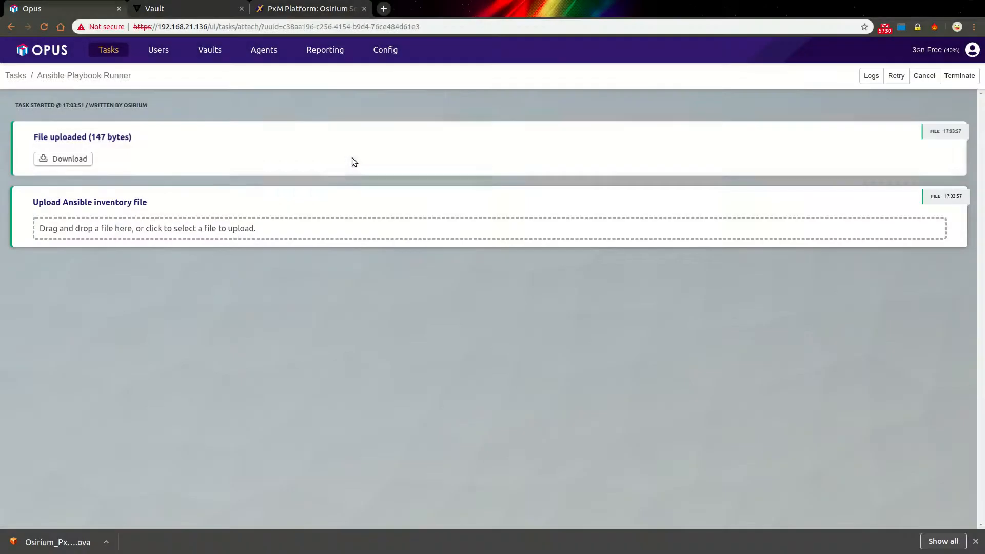
{"action": "left_click", "coordinate": [343, 229]}
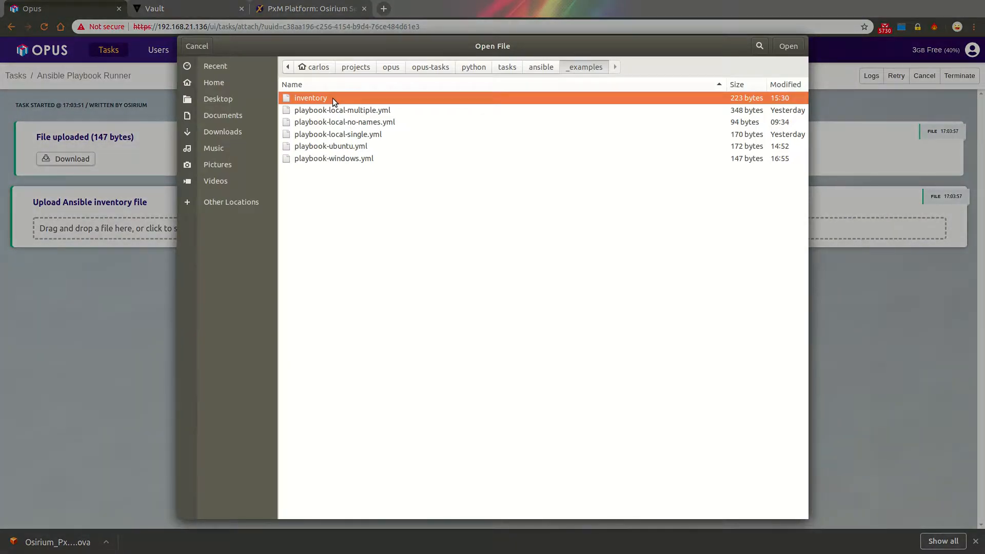
{"action": "double_click", "coordinate": [333, 97]}
{"action": "left_click", "coordinate": [50, 337]}
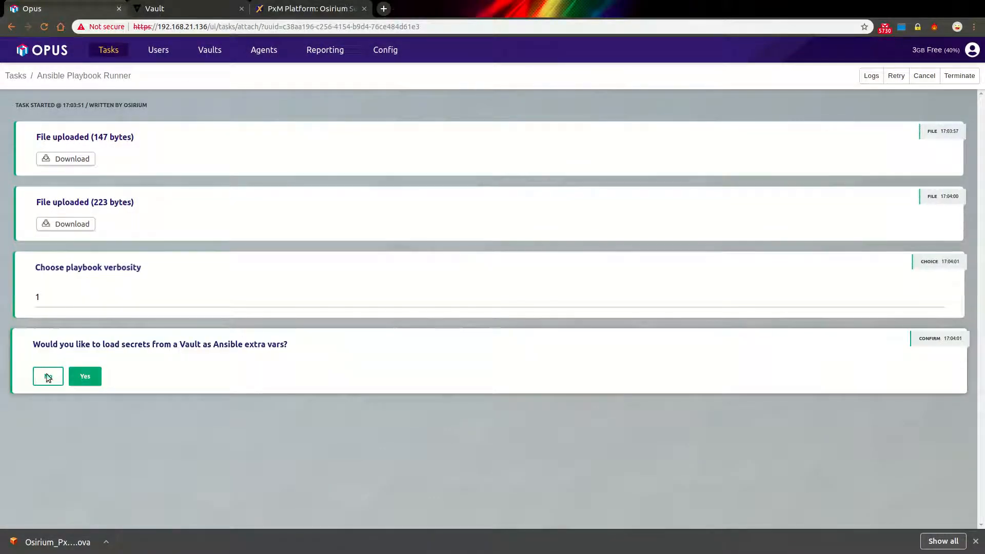
Choose to load secrets from a vault as Ansible extra vars, and submit Local Vault as the vault to use.
{"action": "left_click", "coordinate": [86, 375]}
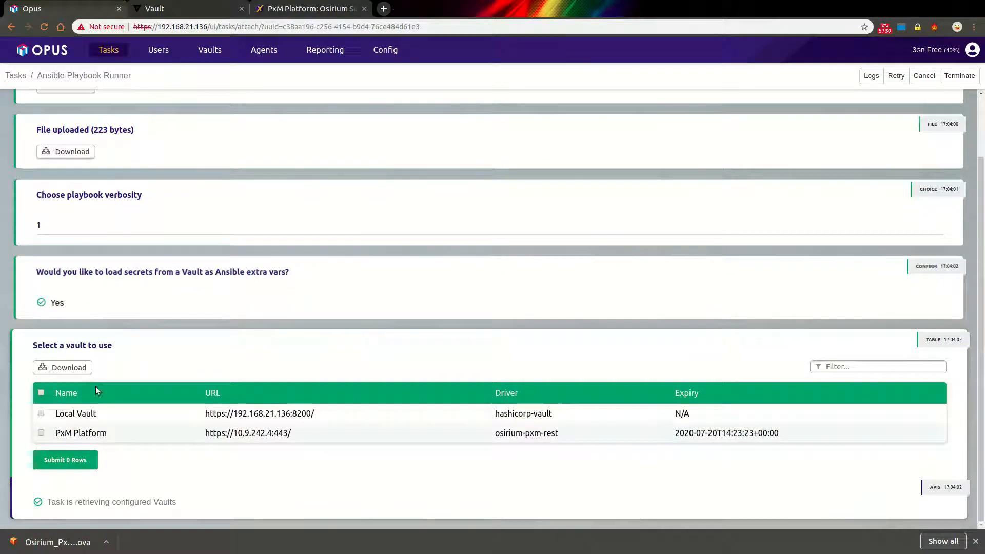
{"action": "left_click", "coordinate": [41, 414]}
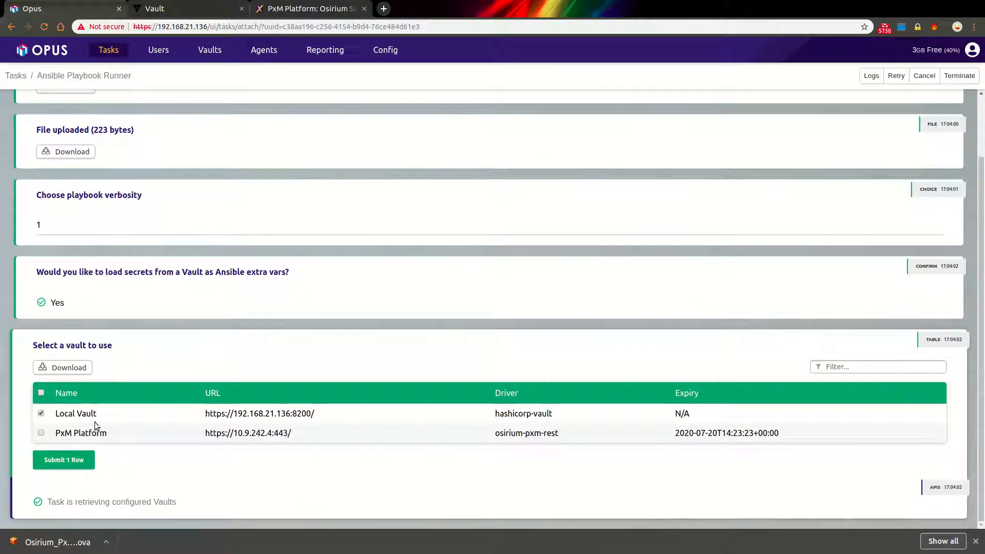
{"action": "left_click", "coordinate": [57, 460]}
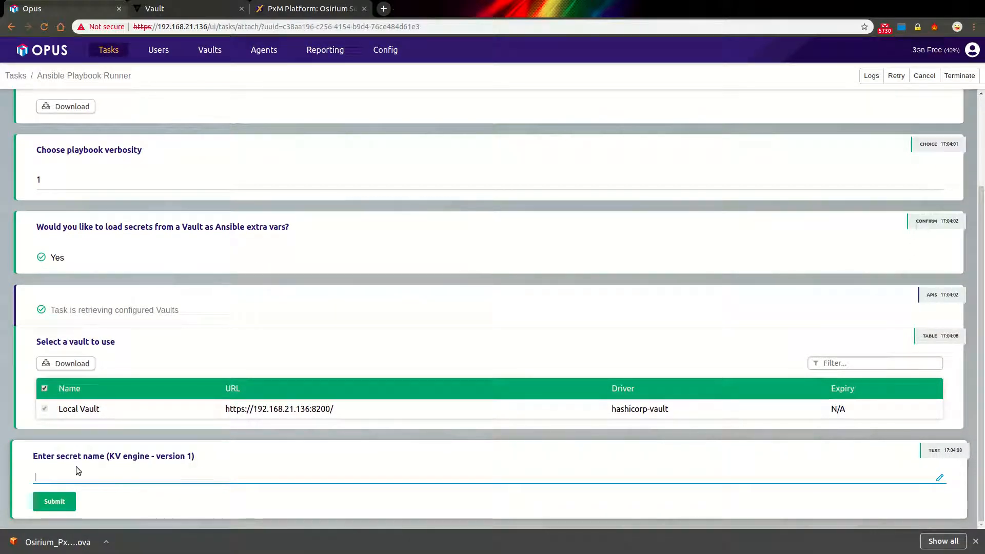
Check the kv secrets list and the keys of the windows secret in Vault, and return to the Opus task.
{"action": "left_click", "coordinate": [181, 13]}
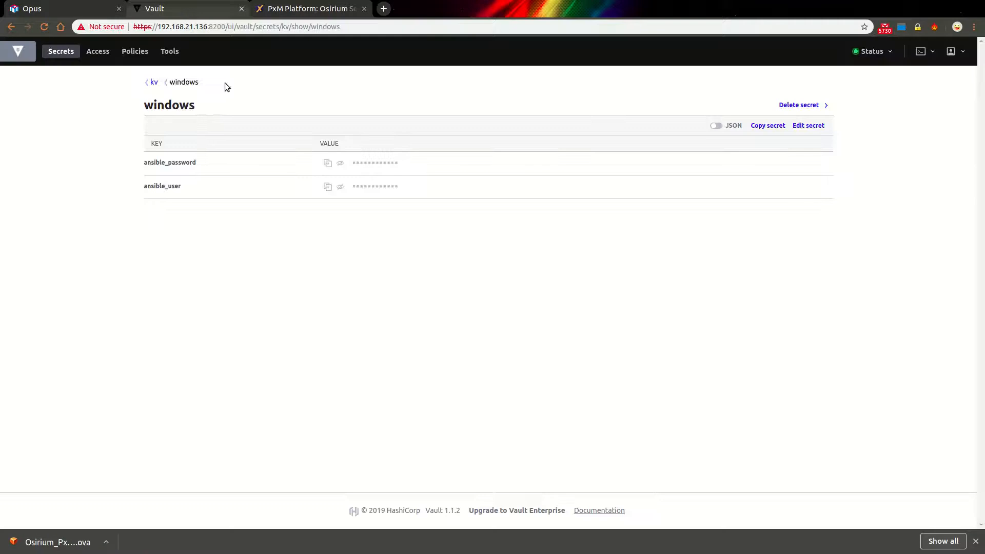
{"action": "left_click", "coordinate": [154, 82]}
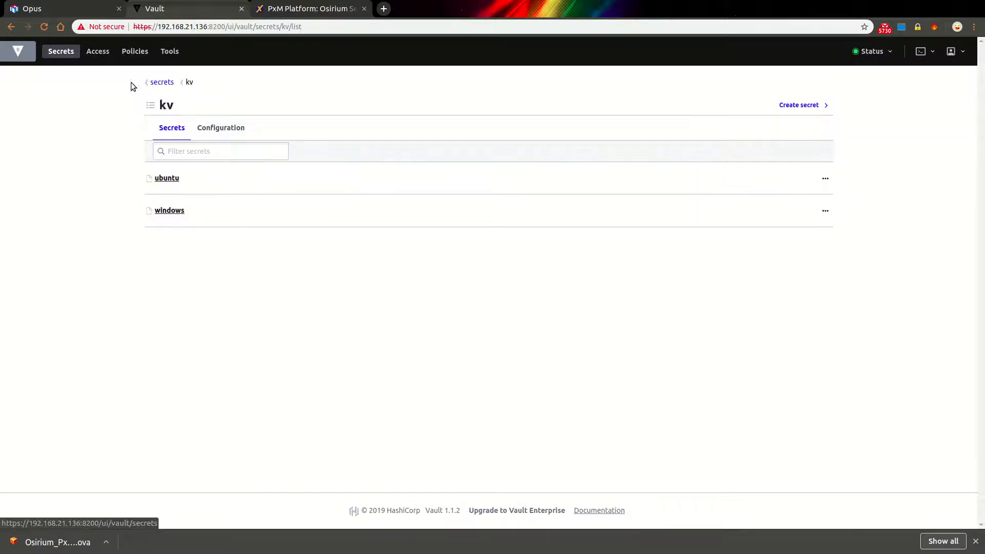
{"action": "left_click", "coordinate": [172, 213]}
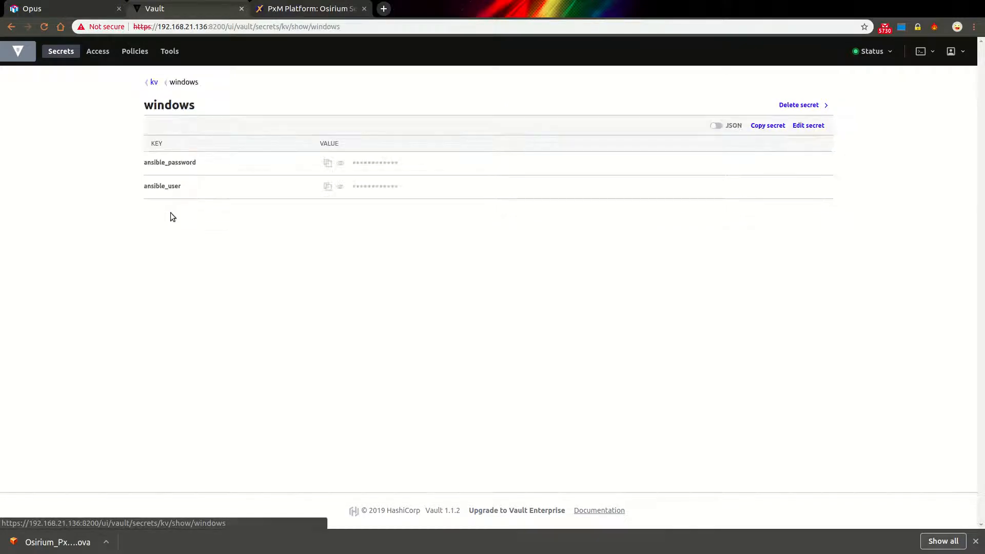
{"action": "left_click", "coordinate": [281, 8]}
{"action": "left_click", "coordinate": [84, 11]}
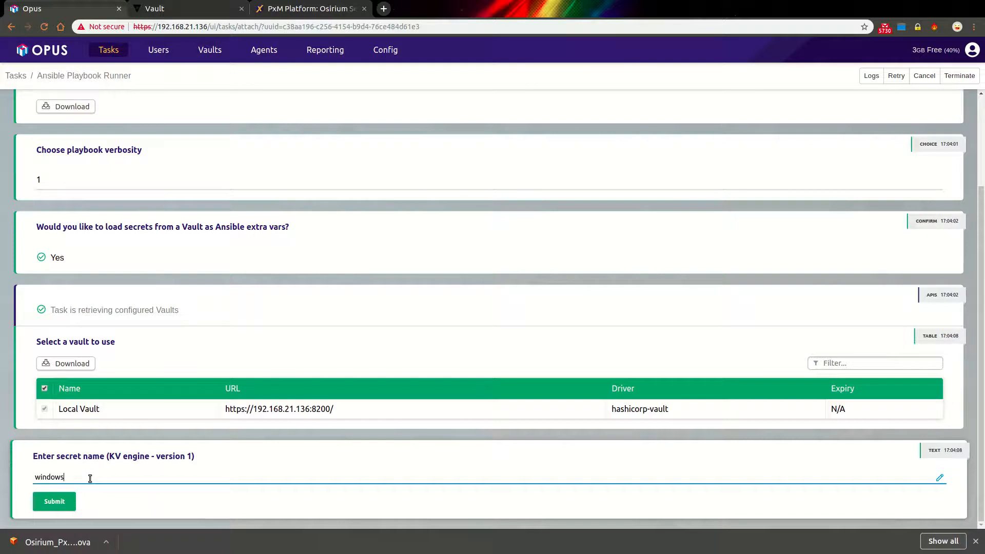
Submit windows as the secret name, and open the task's logs in their own window over the task page.
{"action": "left_click", "coordinate": [60, 503]}
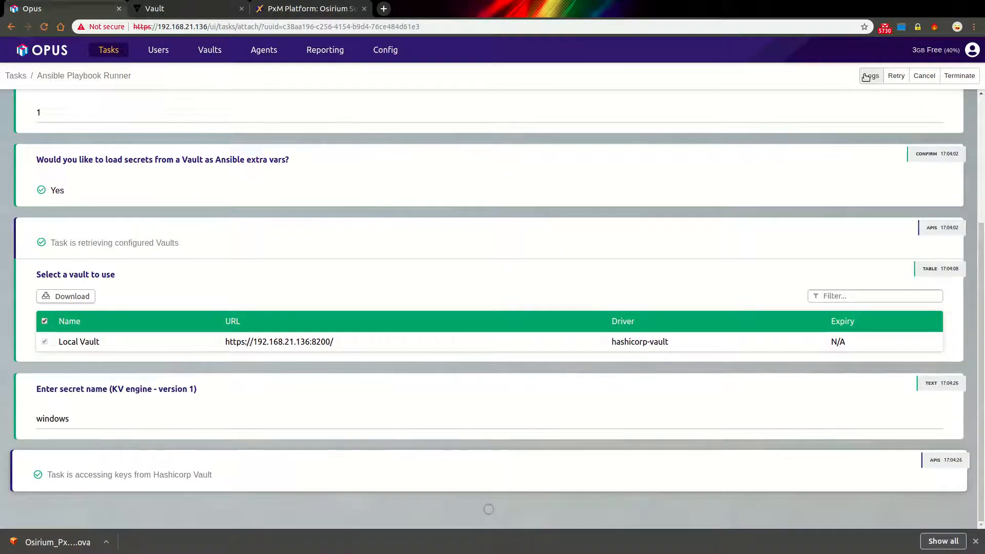
{"action": "left_click", "coordinate": [869, 77]}
{"action": "left_click_drag", "start_coordinate": [240, 7], "coordinate": [686, 140]}
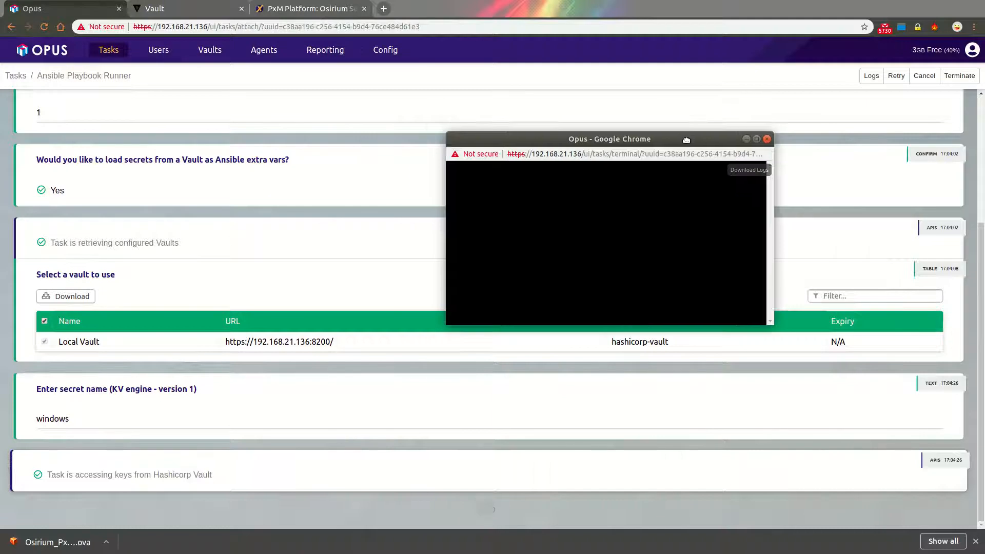